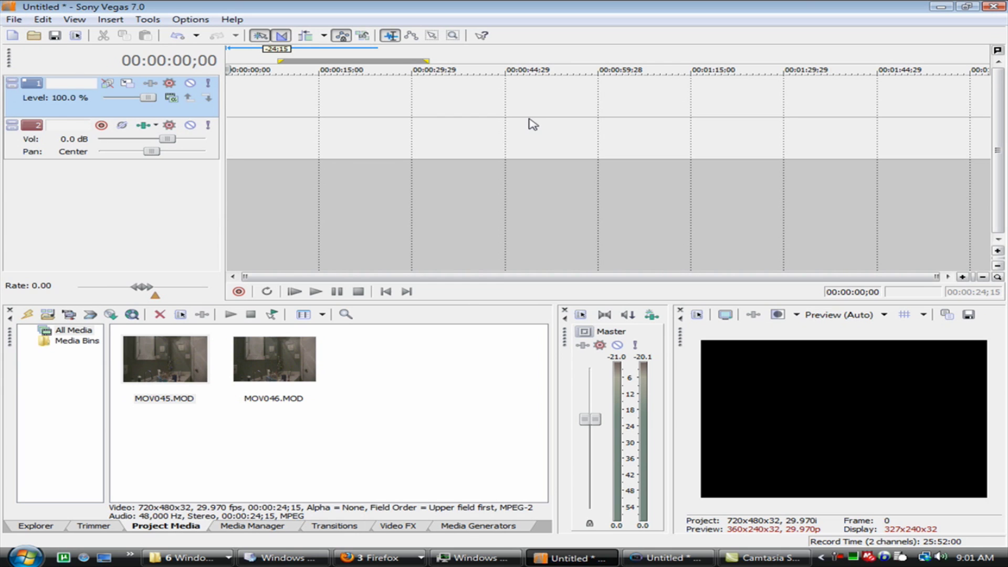
Place MOV045.MOD on the top tracks and MOV046.MOD on new tracks 3 and 4 below it.
drag(181, 381, 231, 132)
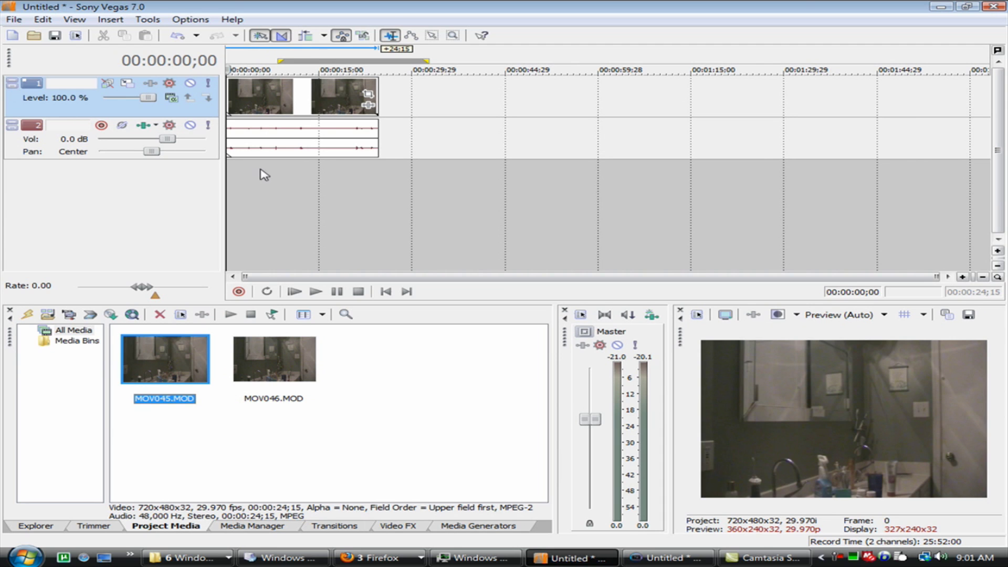
drag(277, 351, 234, 204)
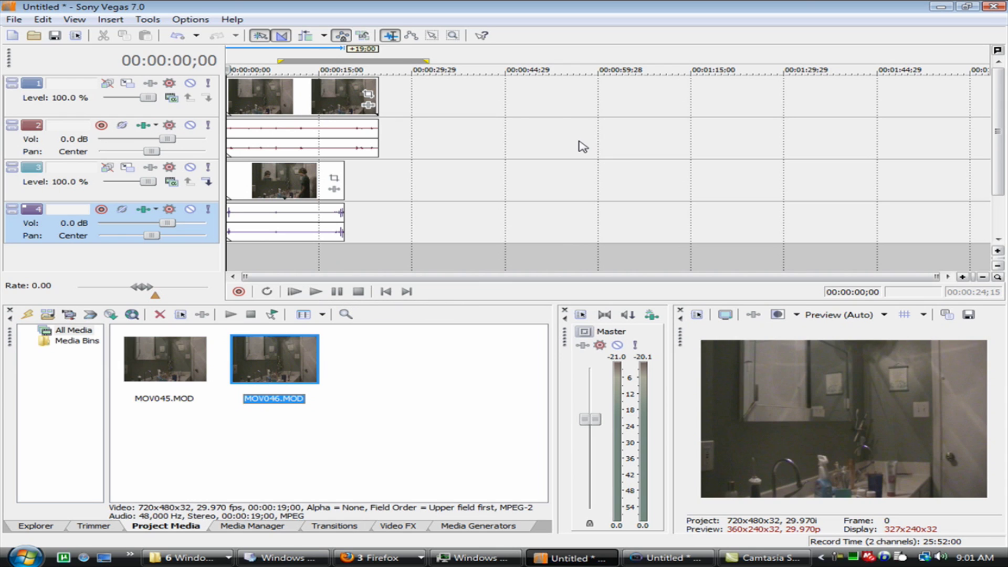
Split the MOV045 video and audio event at the 6-second mark with S.
click(229, 98)
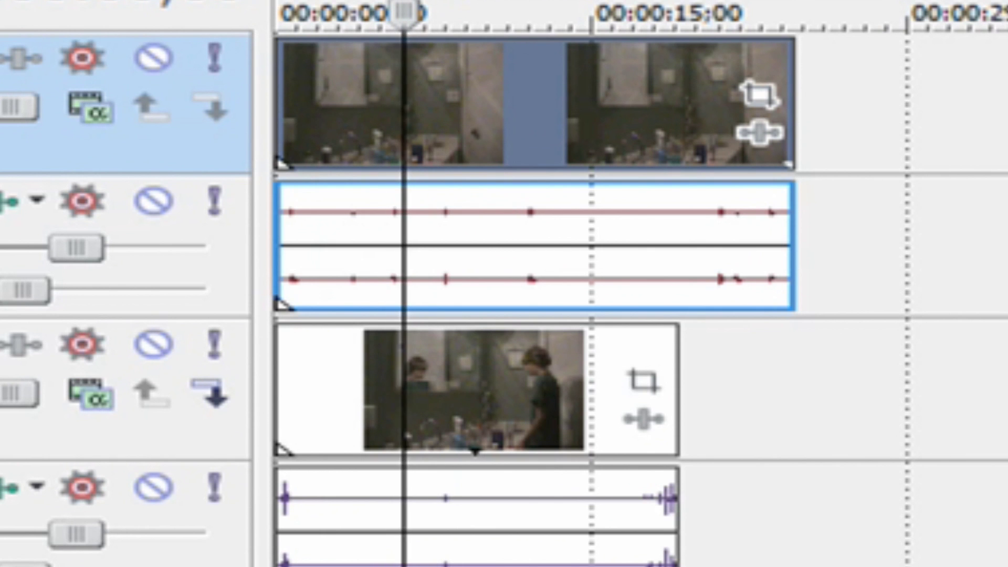
key(s)
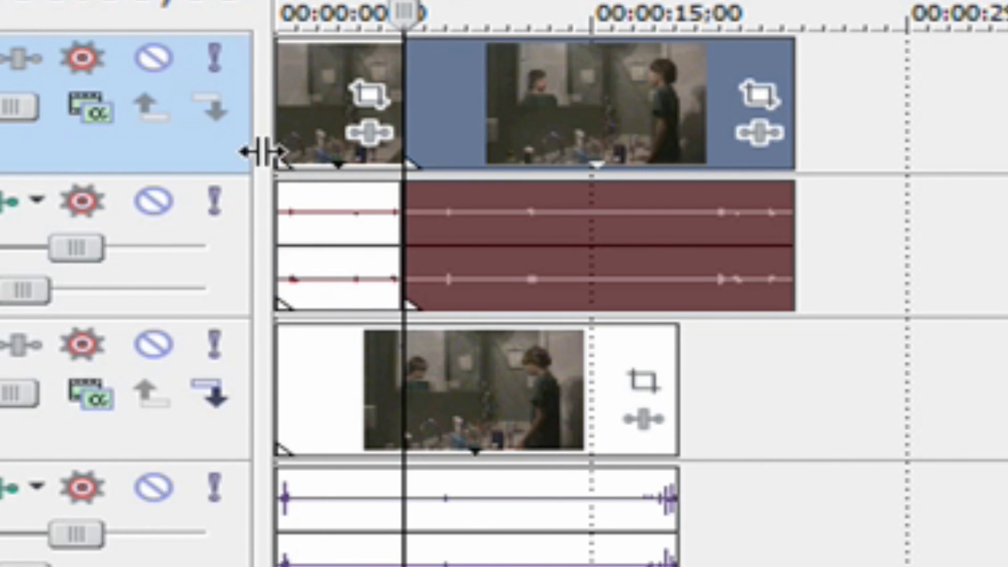
Enable Mask in Pan/Crop for the second top event and draw a closed path over the right side.
click(760, 96)
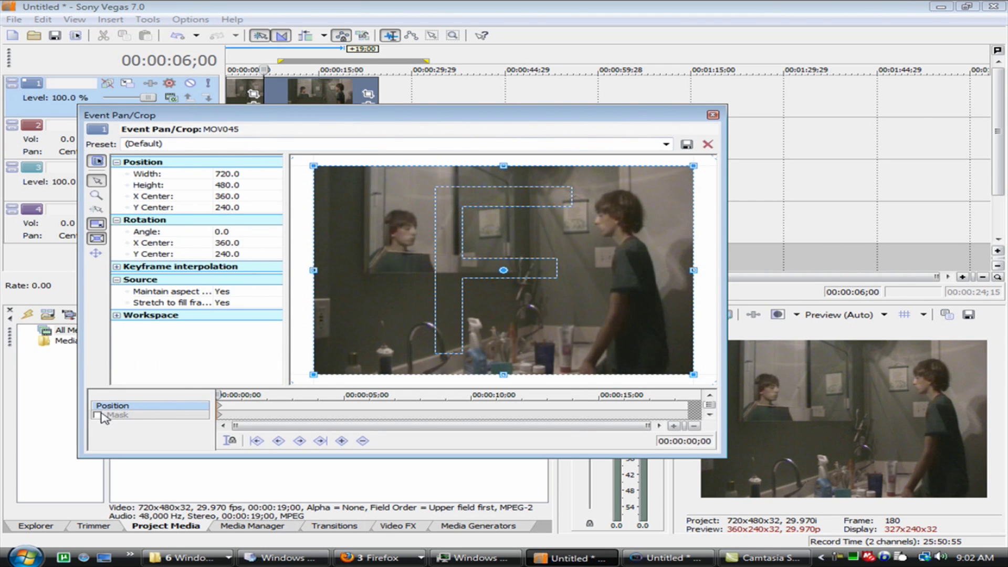
click(97, 415)
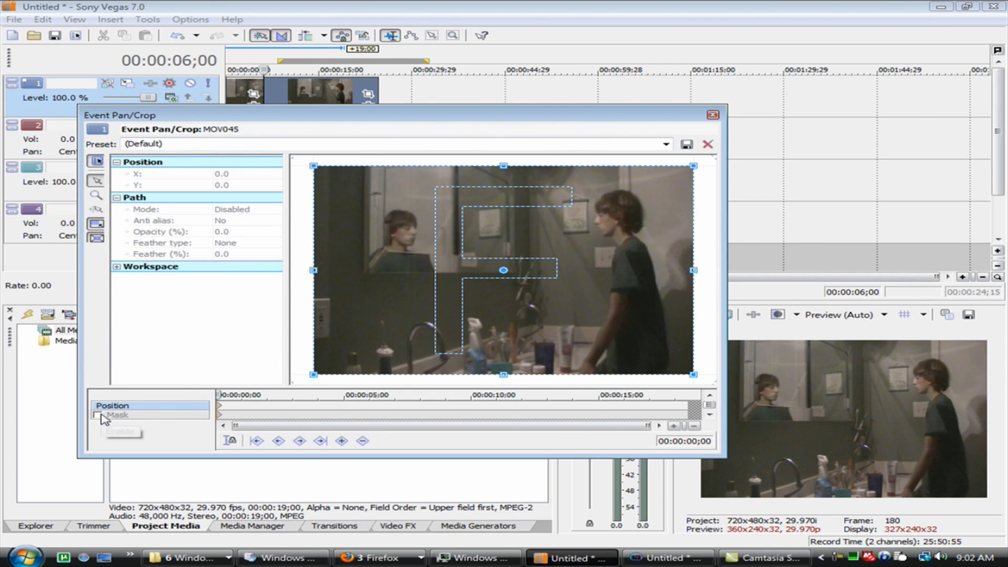
click(705, 166)
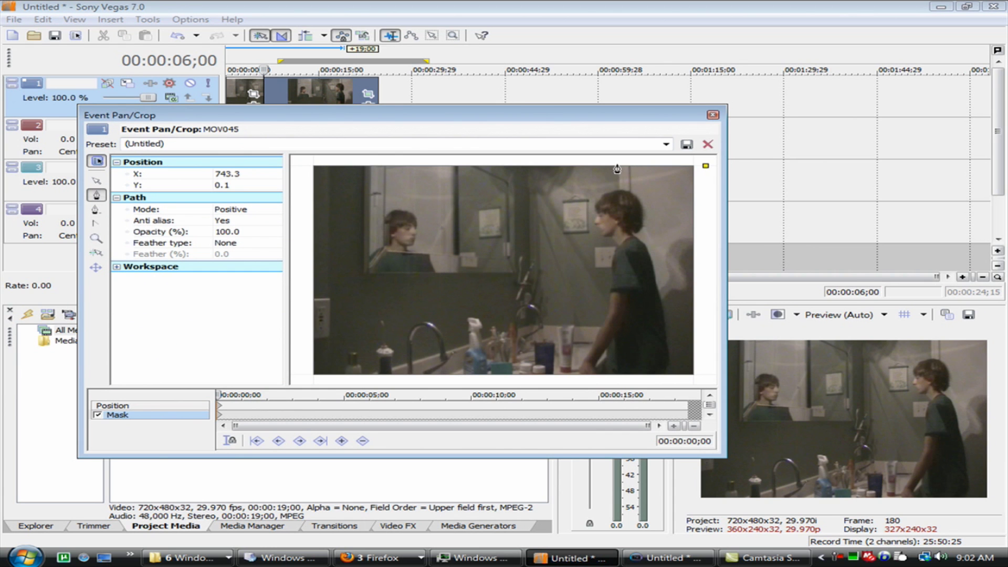
click(595, 169)
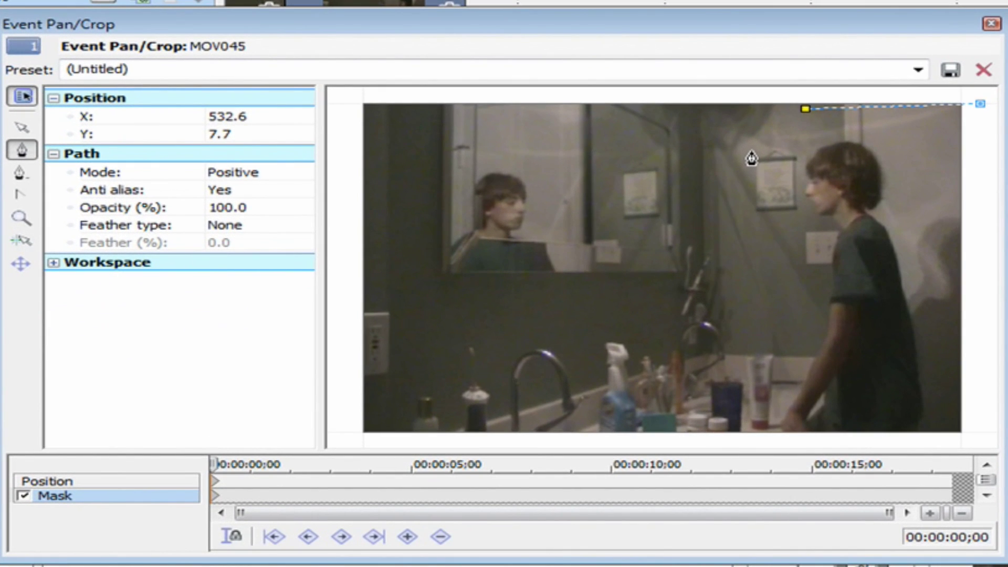
click(753, 151)
click(704, 241)
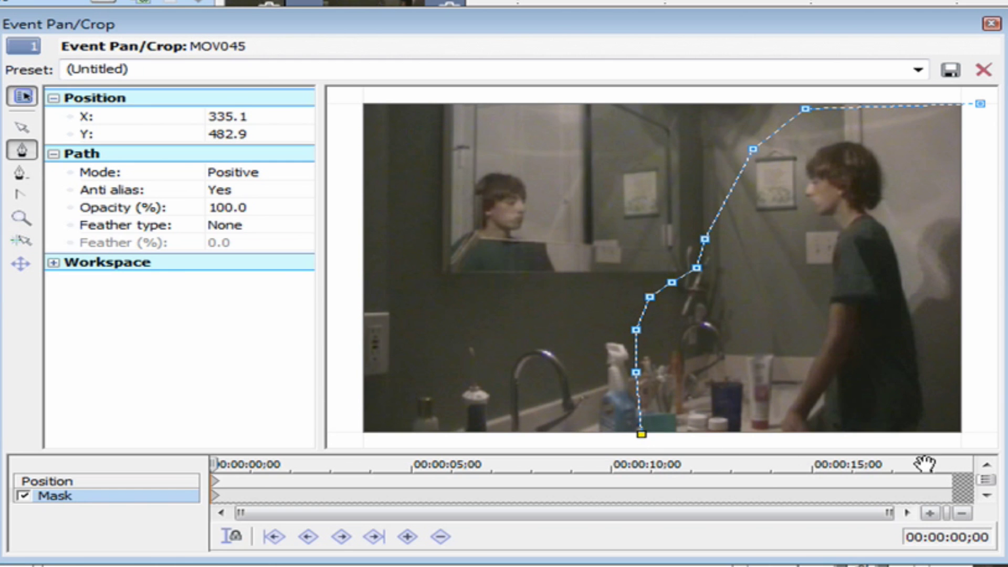
click(979, 104)
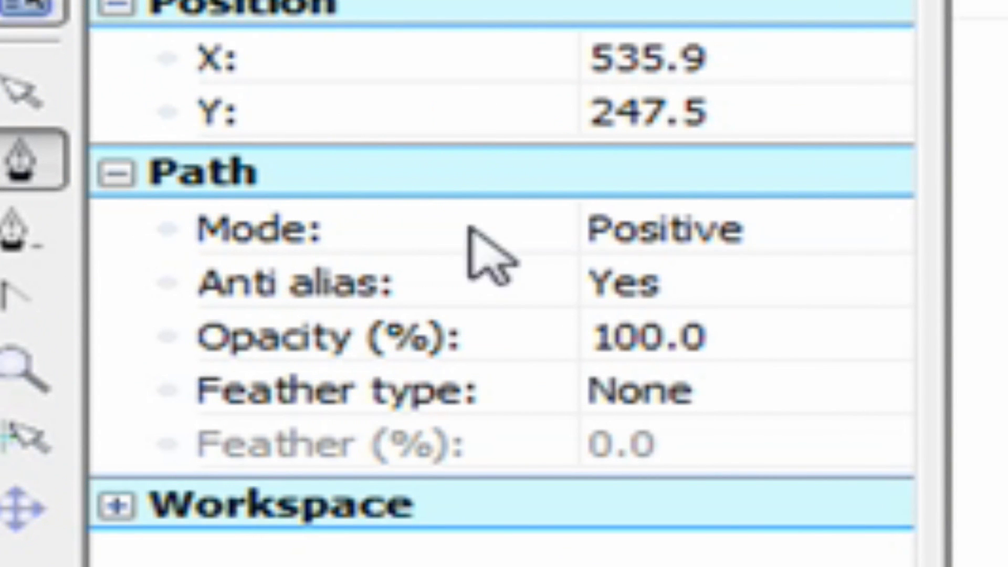
Set the mask Feather type to Both with a 4.8% feather.
click(709, 403)
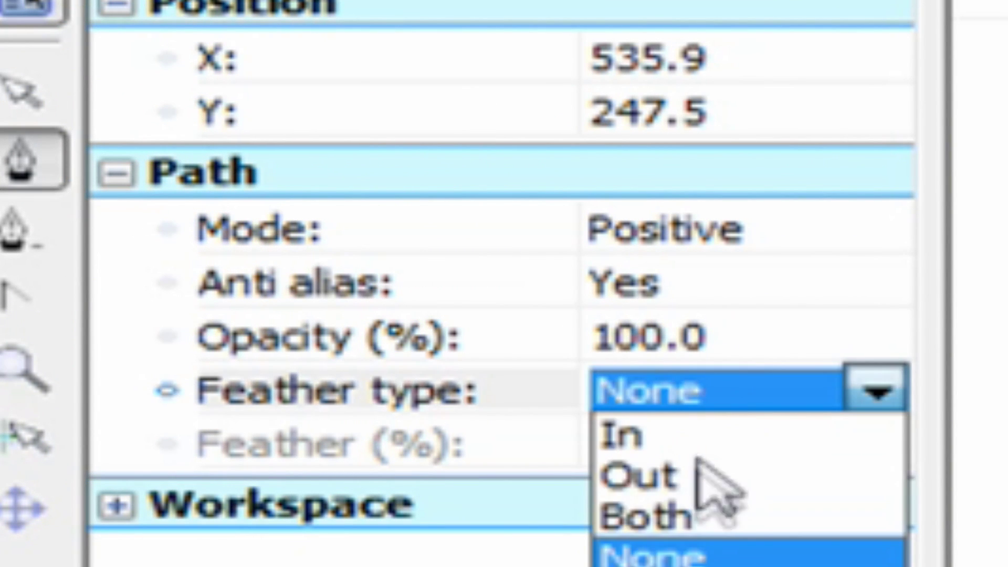
click(716, 514)
click(764, 445)
click(874, 445)
drag(622, 491, 725, 496)
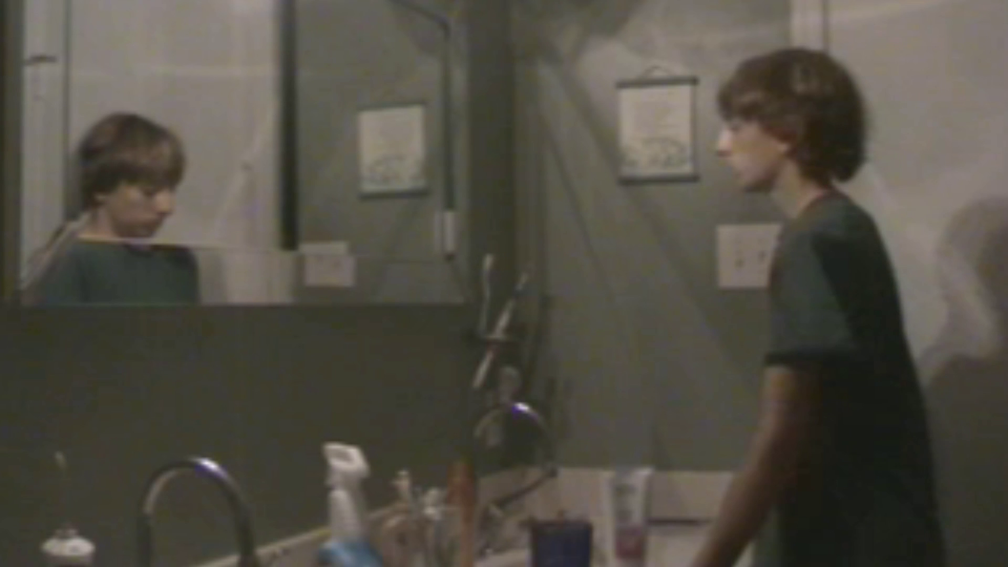
key(Escape)
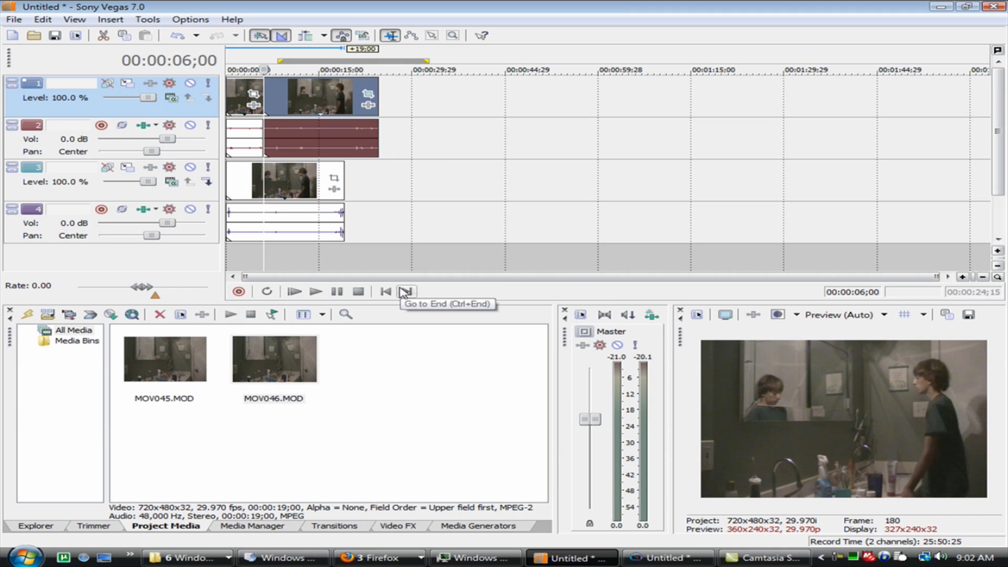
click(383, 292)
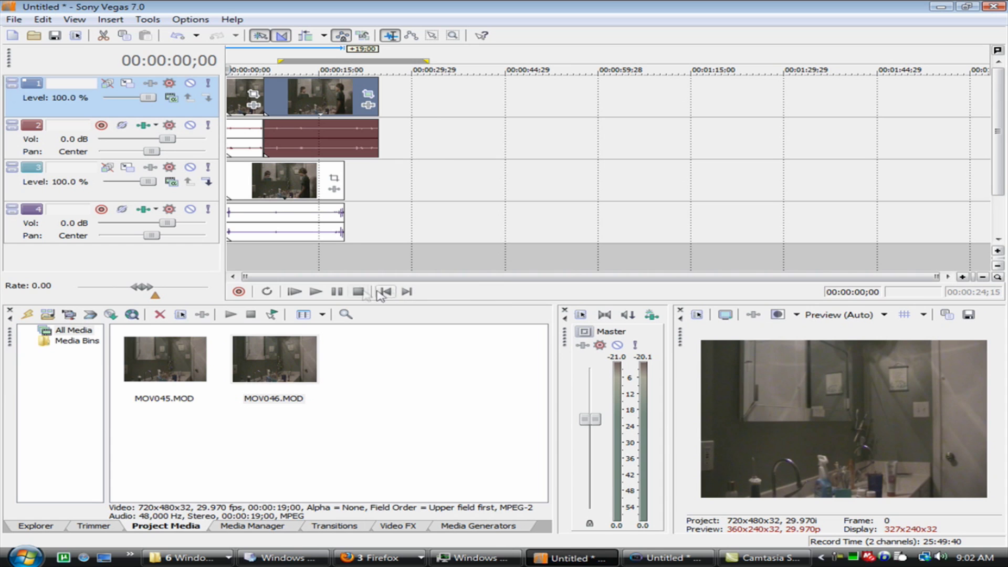
click(316, 293)
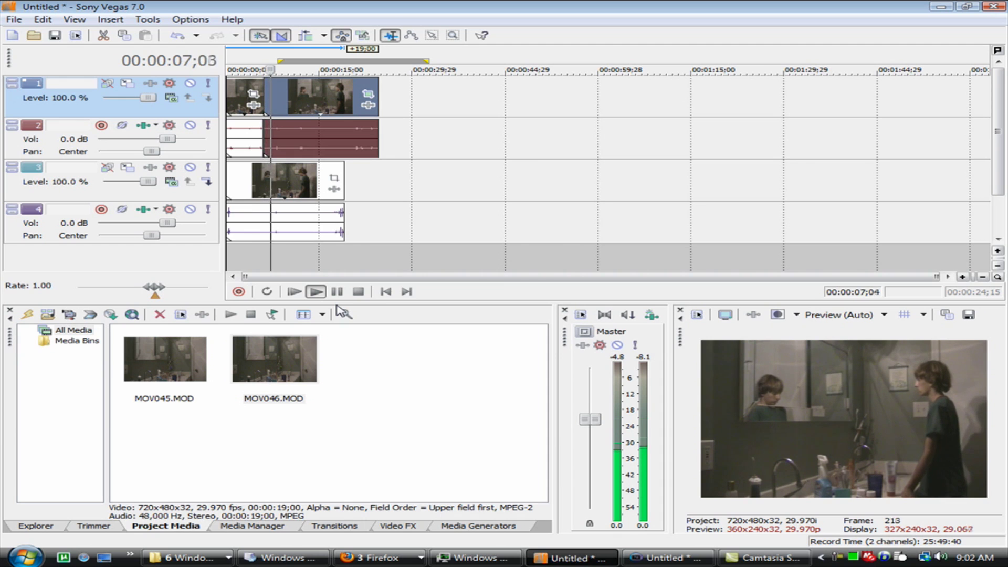
click(338, 294)
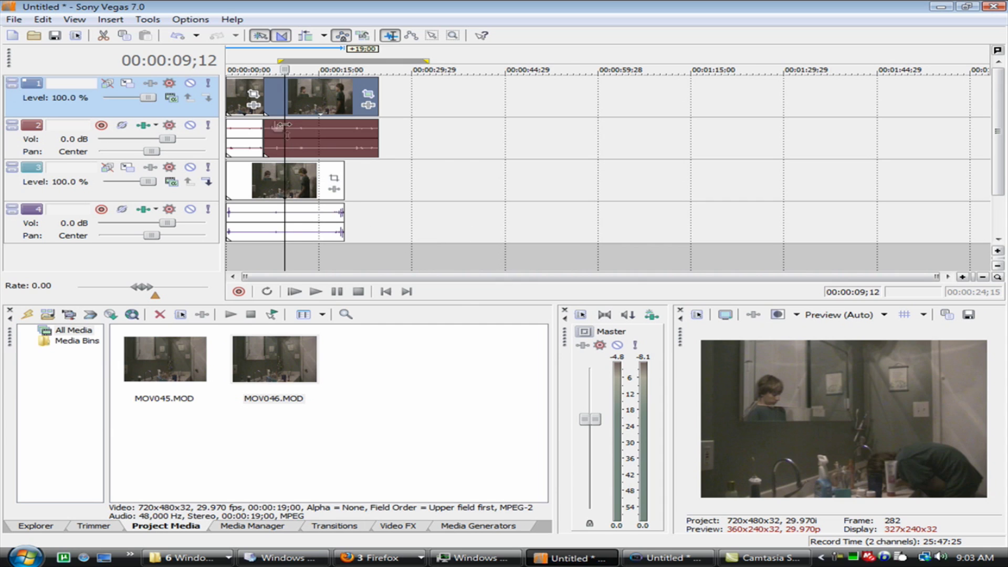
click(263, 109)
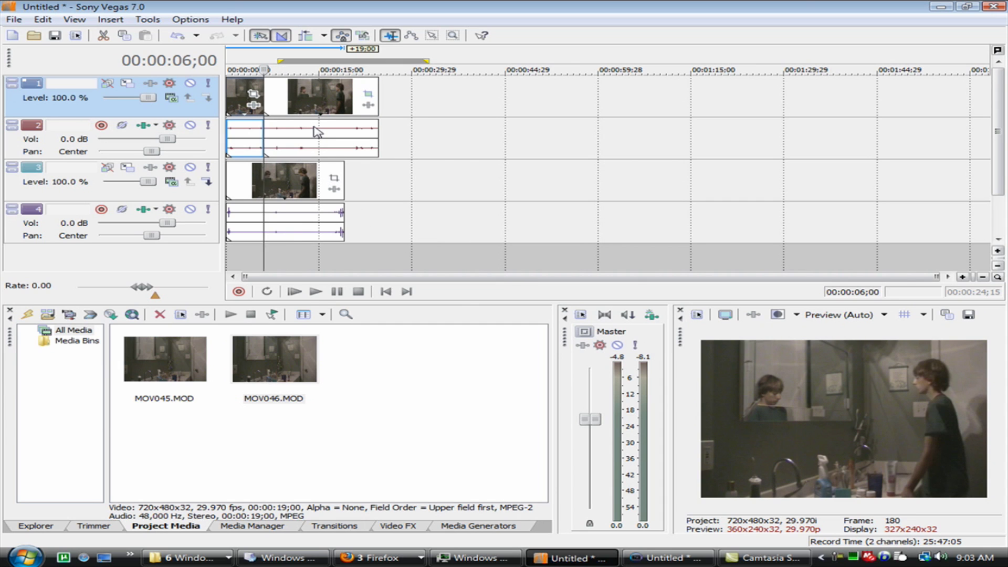
Shift all events later, then move the top clip pair slightly ahead of MOV046.
key(ctrl+a)
drag(329, 94, 414, 111)
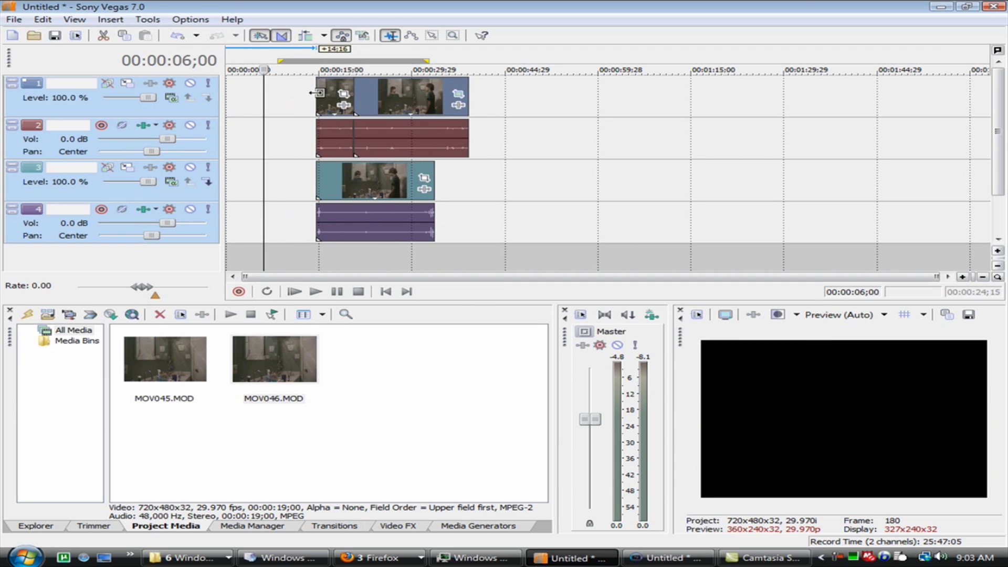
click(334, 129)
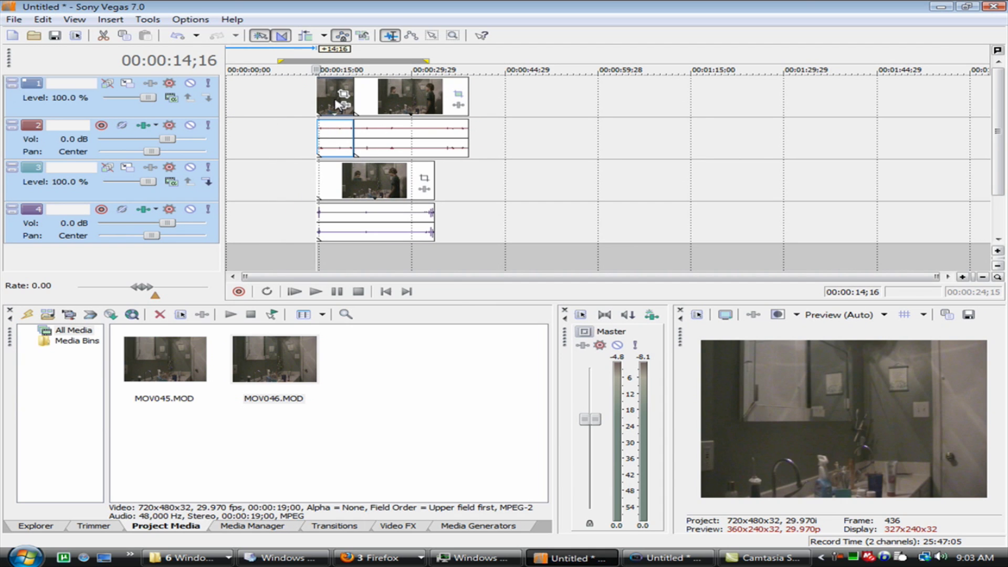
drag(336, 102, 358, 108)
Play back from the first top event to check the sync.
click(302, 138)
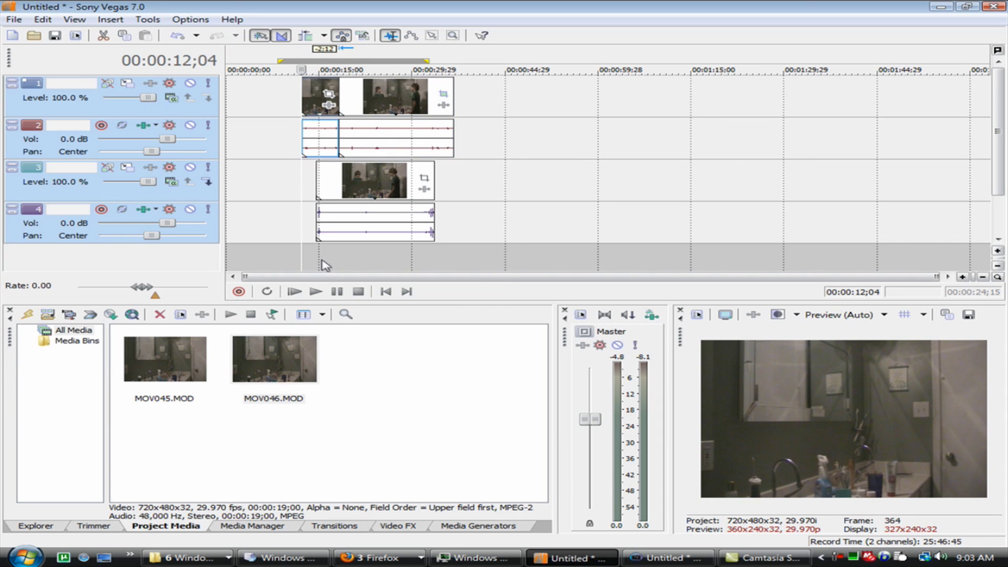
click(315, 292)
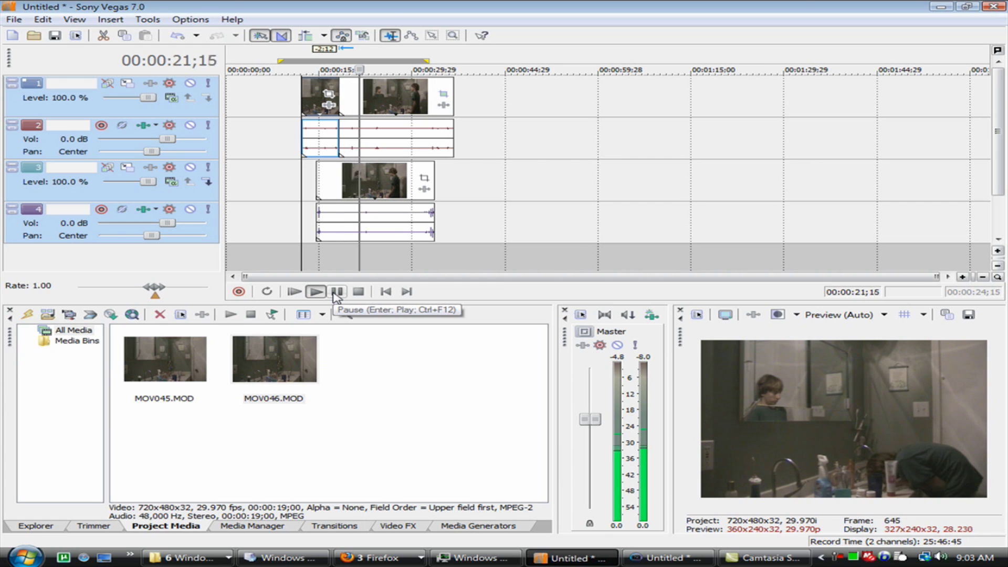
click(337, 292)
Nudge the lower clip slightly earlier and play back to check the timing.
drag(355, 195, 350, 196)
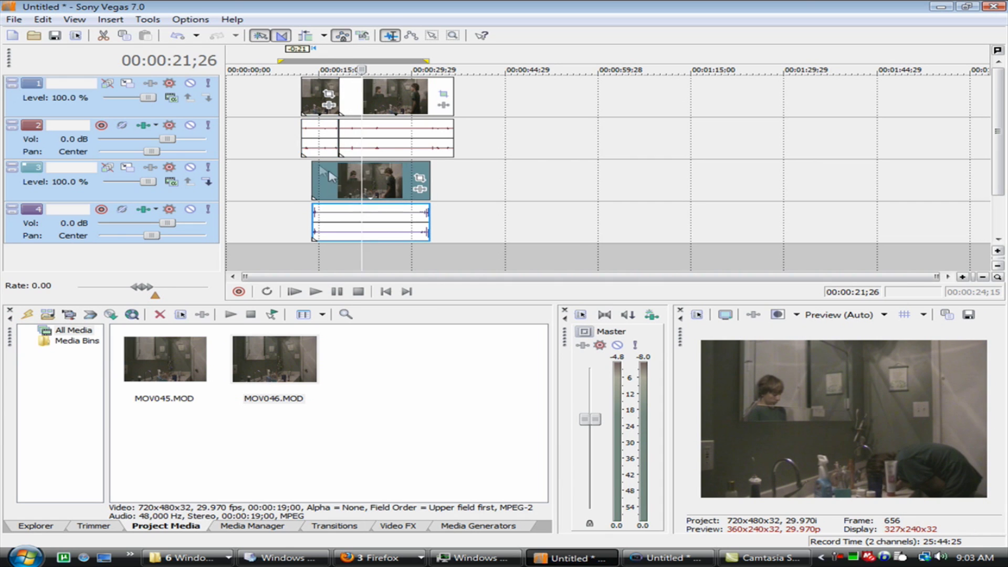
click(307, 146)
click(315, 292)
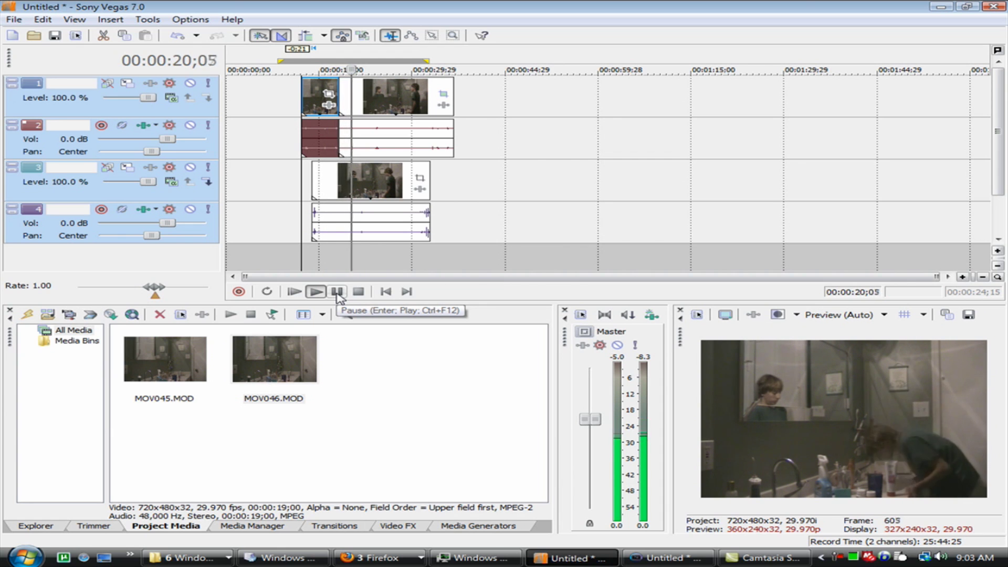
click(337, 292)
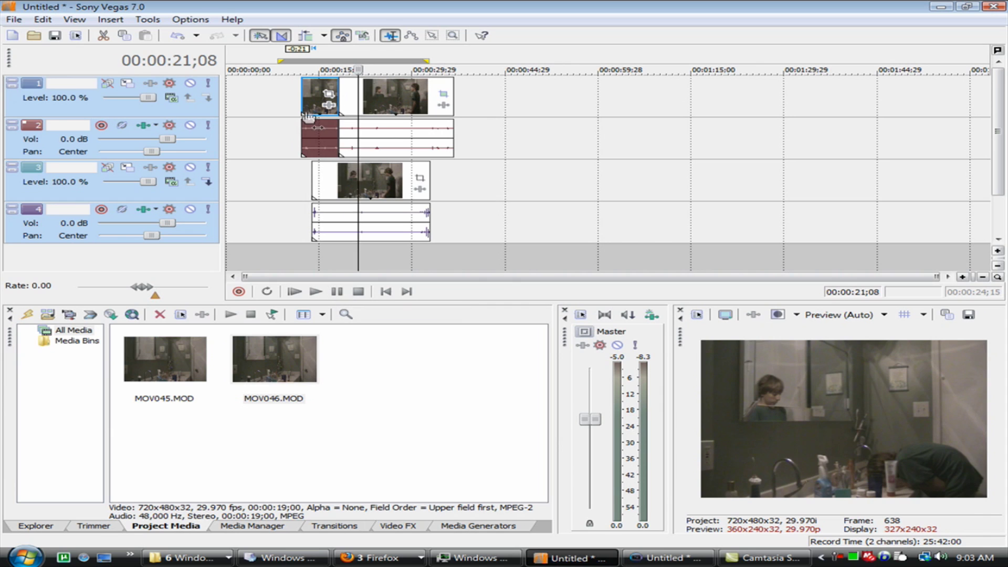
Move the first top event earlier and play back the adjusted timing.
drag(311, 108, 352, 97)
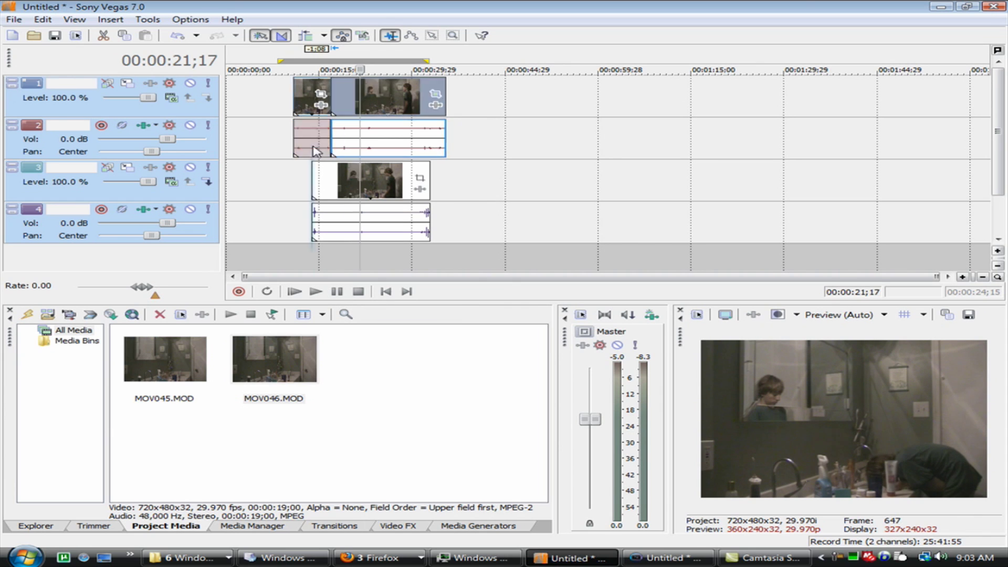
click(312, 102)
click(316, 292)
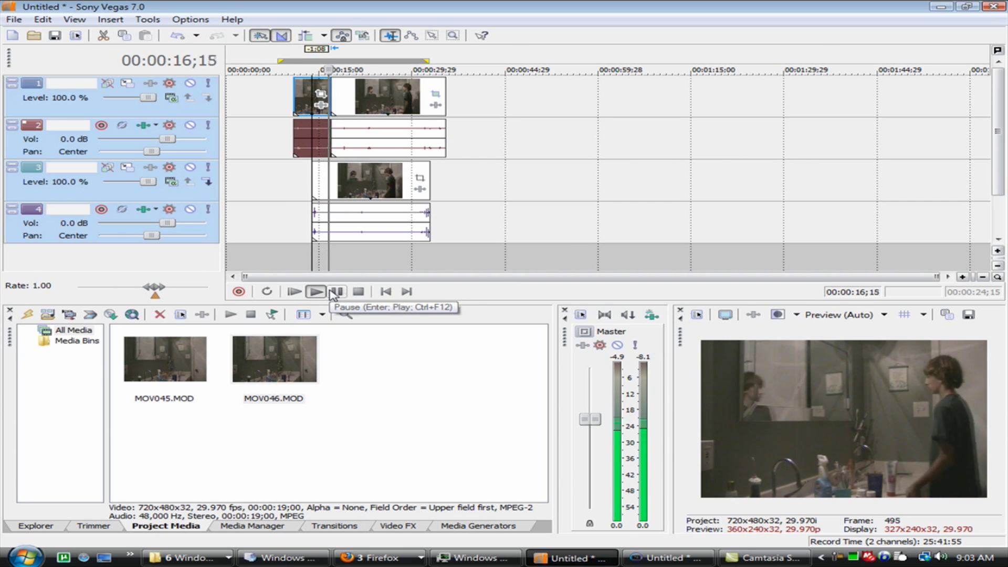
click(335, 292)
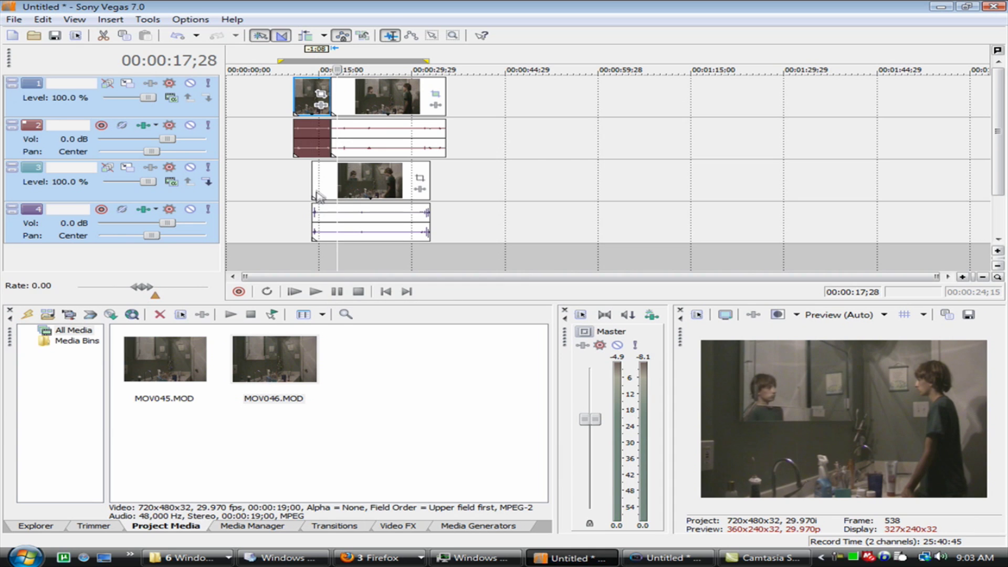
Trim the lower clip's start later, check playback at 15;27, then extend it slightly earlier.
drag(313, 190, 316, 190)
click(314, 291)
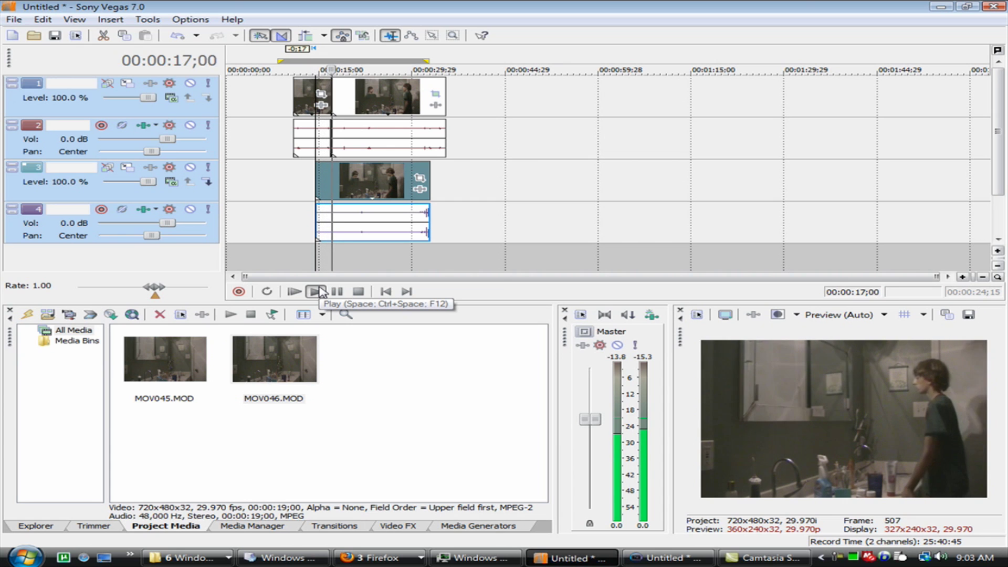
click(320, 292)
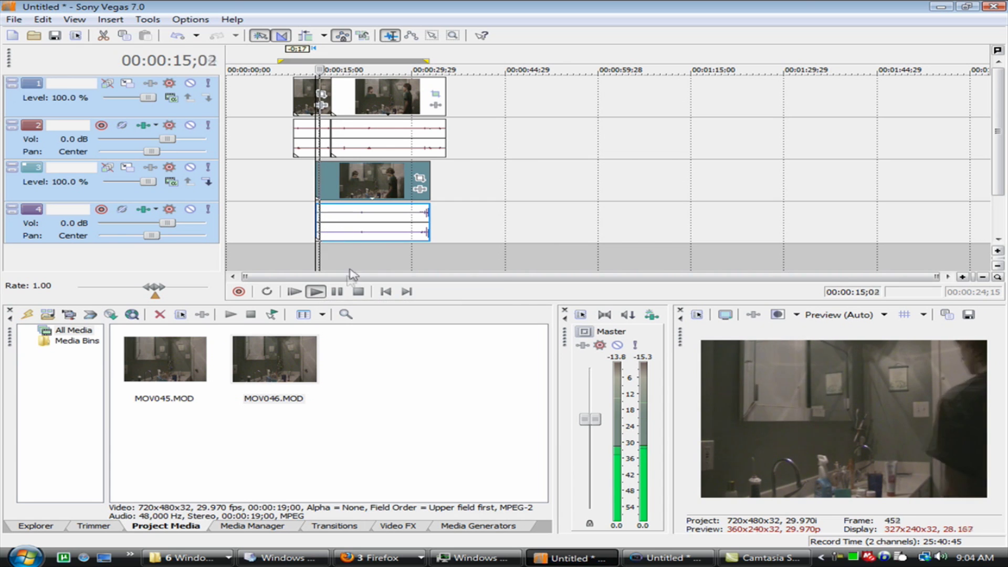
click(337, 291)
key(KP_4)
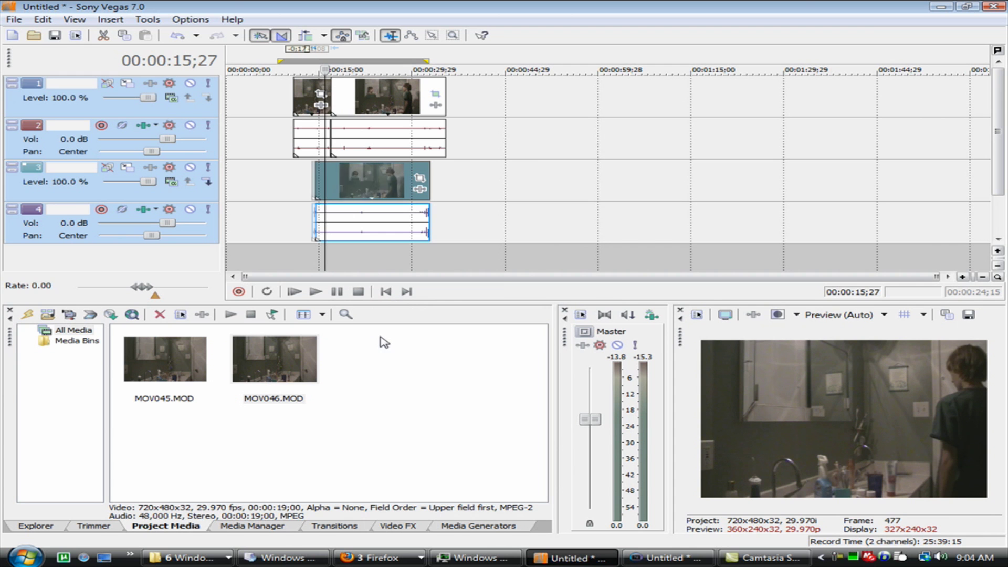
Move the first top event slightly earlier, close the gap after it, and shift the lower pair earlier.
click(312, 101)
drag(309, 101, 303, 101)
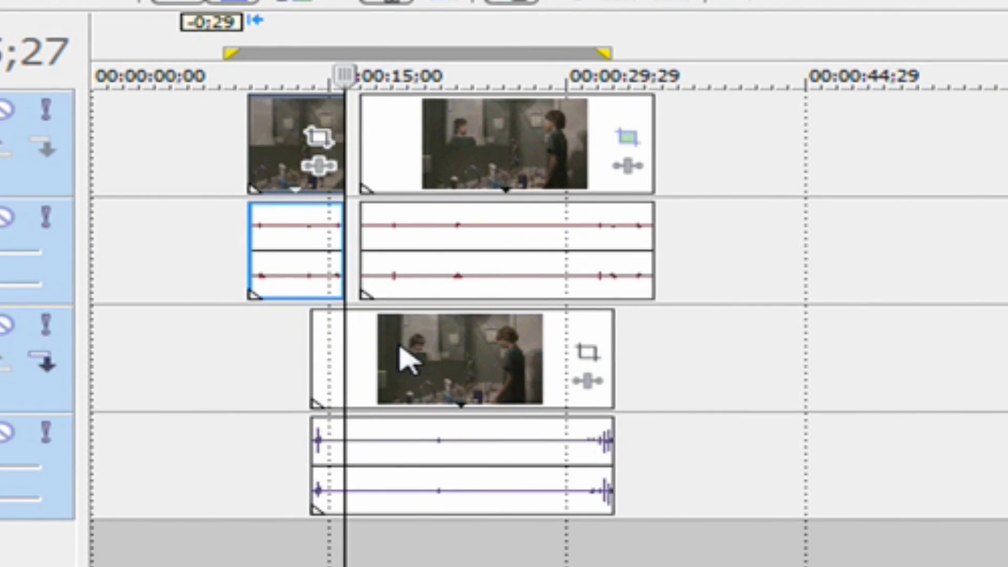
drag(458, 221, 443, 189)
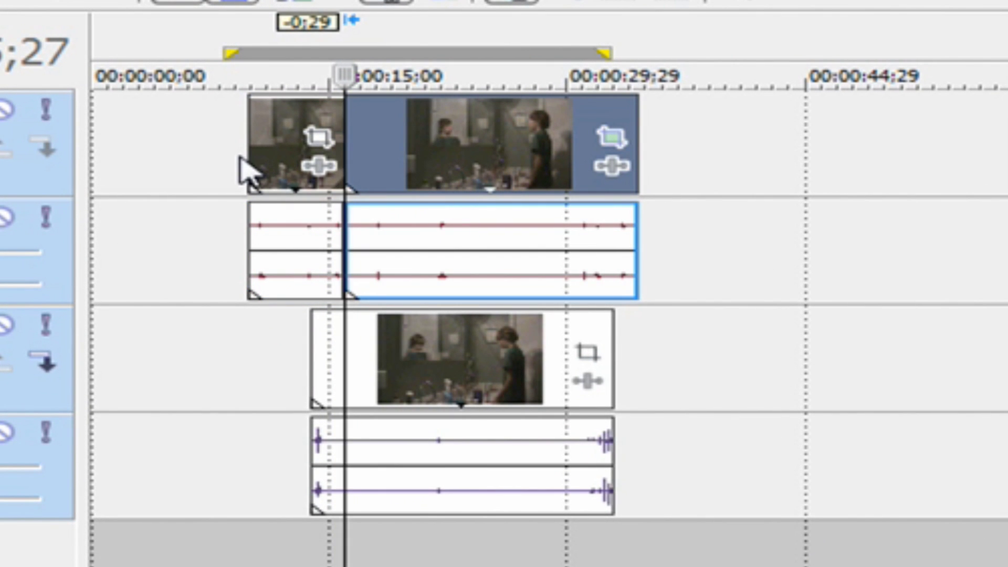
drag(444, 343, 412, 342)
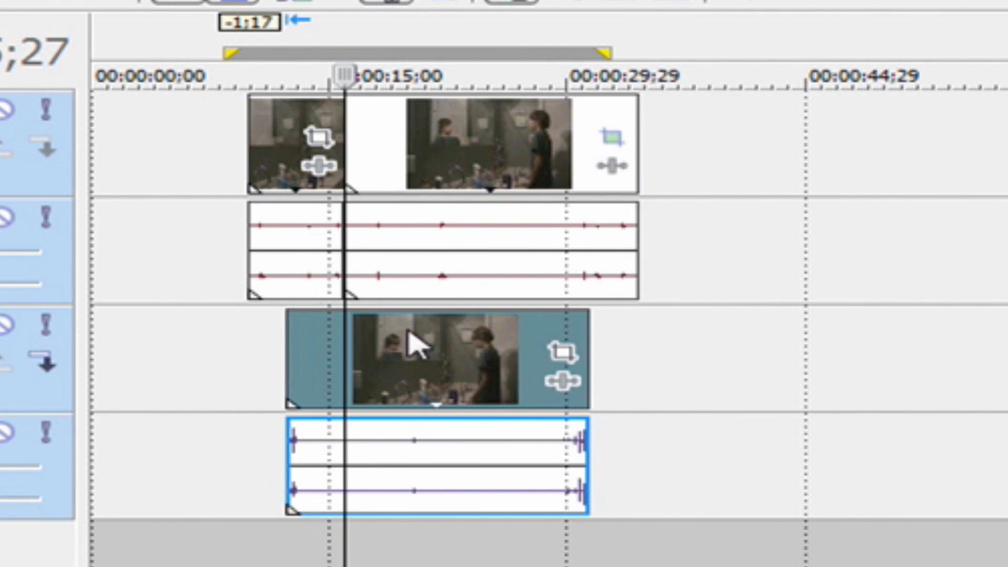
Preview the offset clips from a chosen start point and stop playback.
click(242, 274)
key(space)
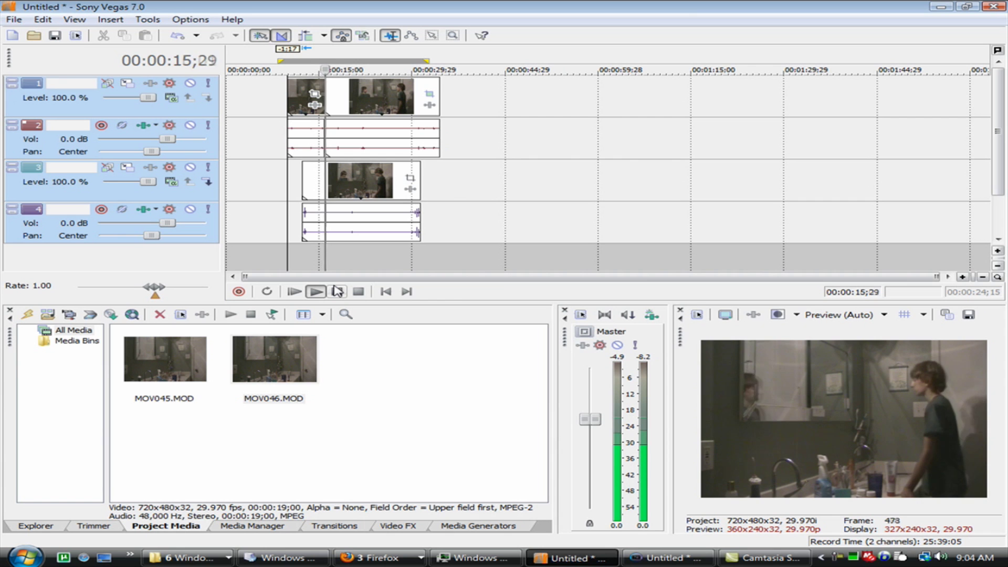
click(338, 292)
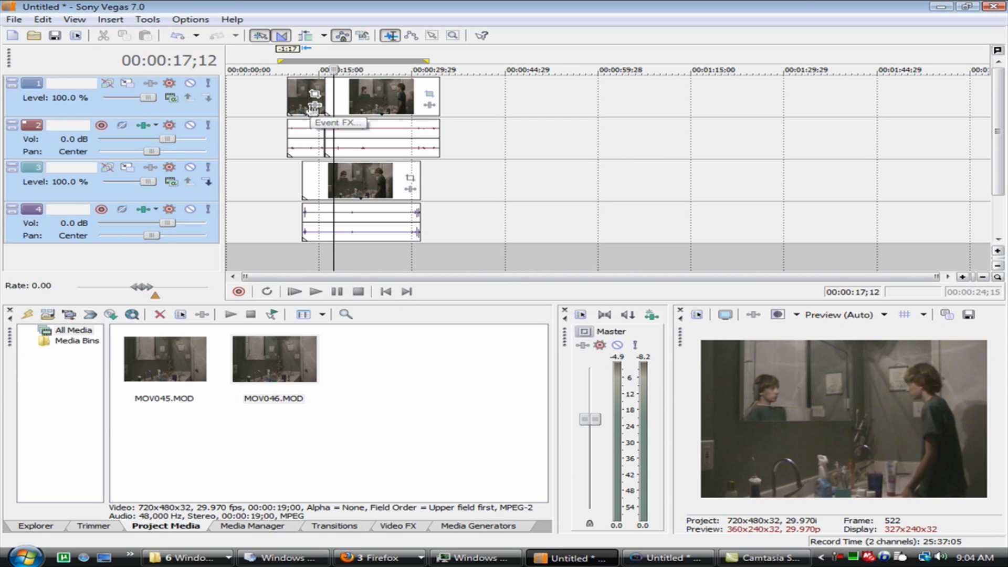
Slide the short first top clip further left without overlap and play it back.
drag(314, 107, 301, 110)
drag(357, 112, 216, 132)
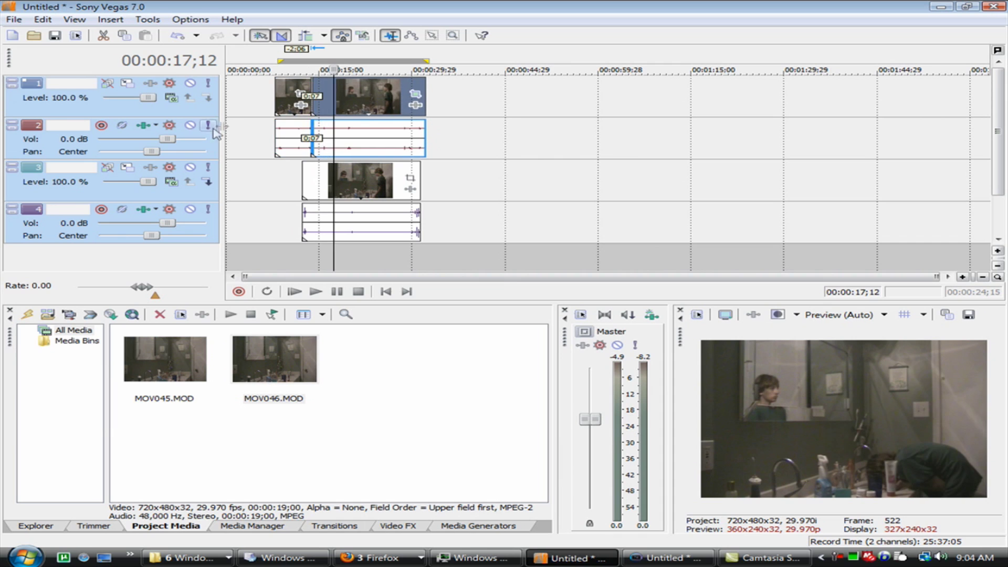
drag(370, 107, 374, 109)
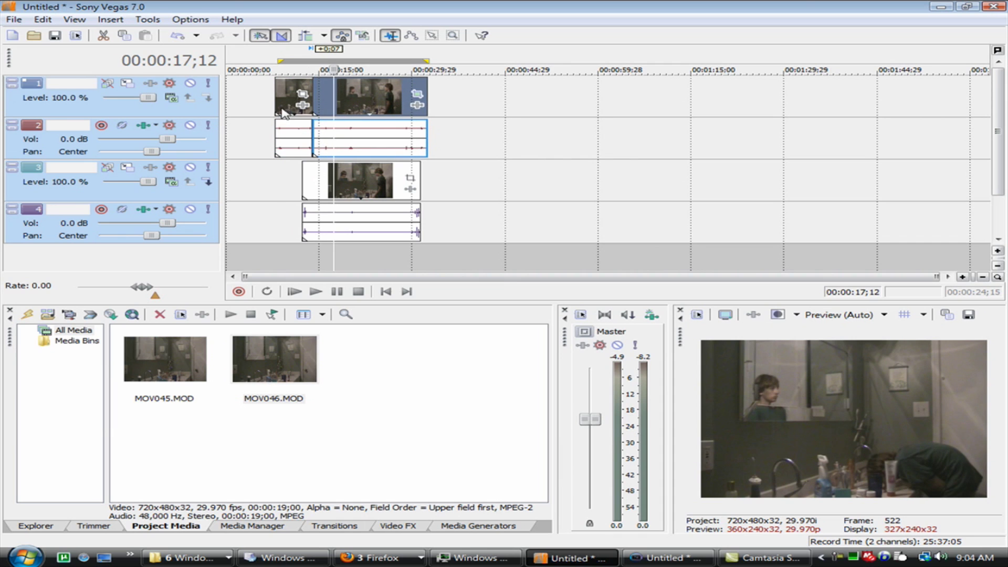
click(284, 113)
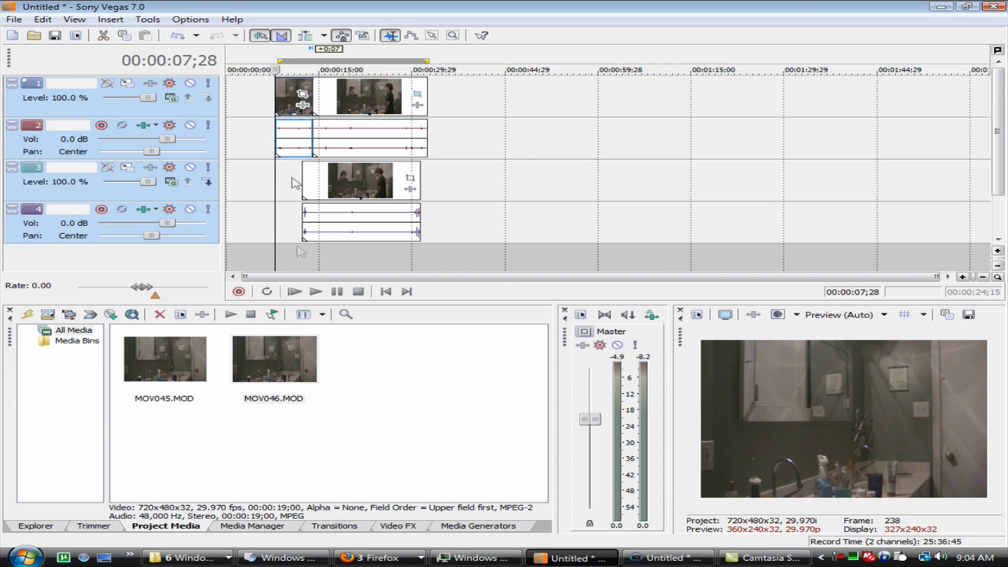
click(316, 291)
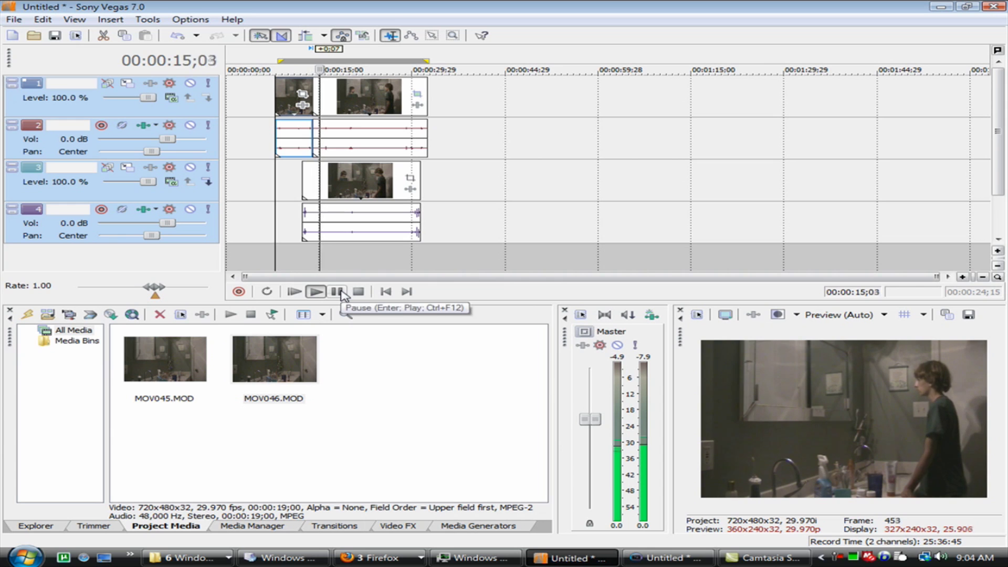
click(340, 293)
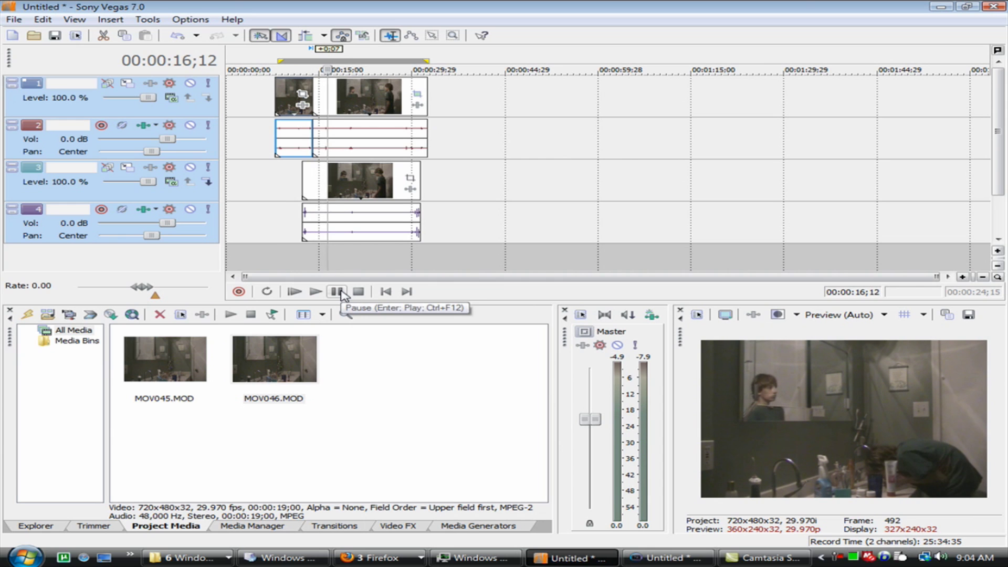
Re-time the lower clip pair to start just after the first clip, checking with playback.
mouse_move(352, 176)
mouse_down()
mouse_move(380, 175)
mouse_move(340, 174)
mouse_up()
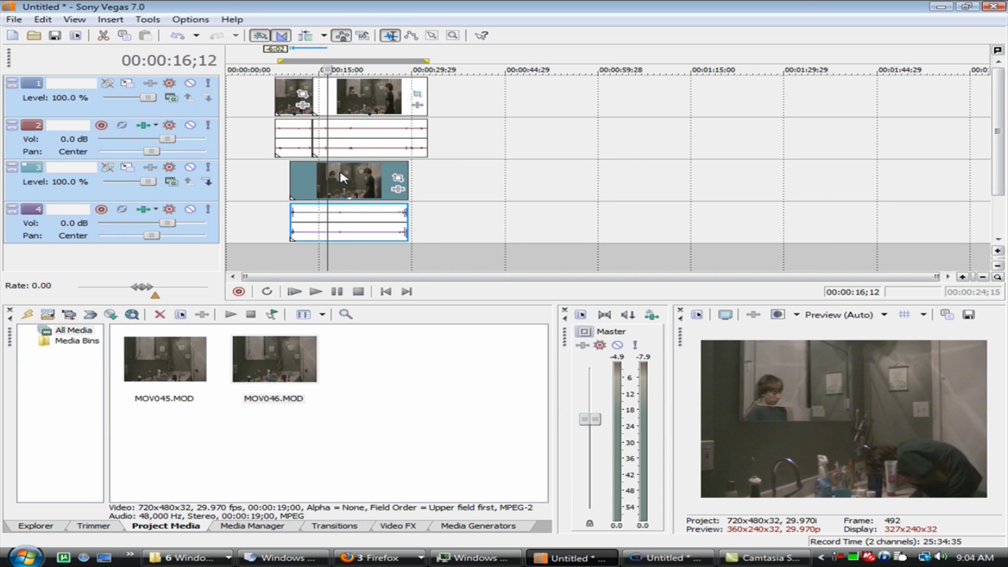
click(291, 181)
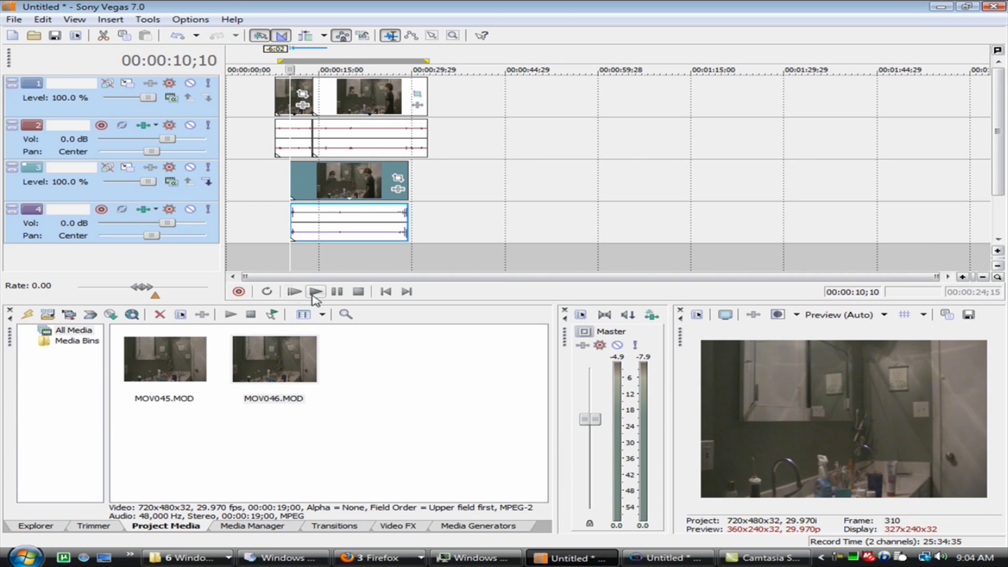
click(338, 296)
drag(353, 177, 349, 177)
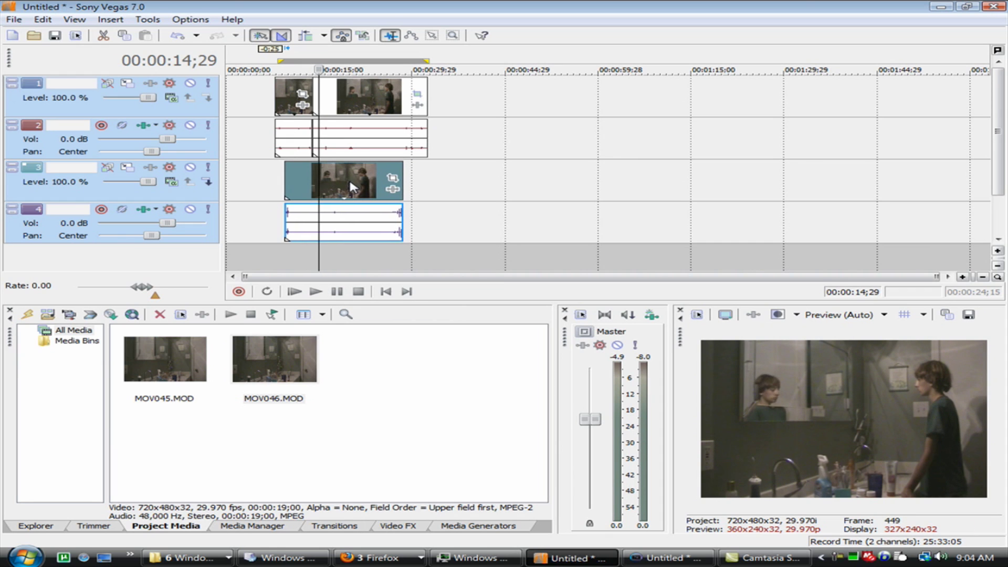
click(276, 175)
click(319, 290)
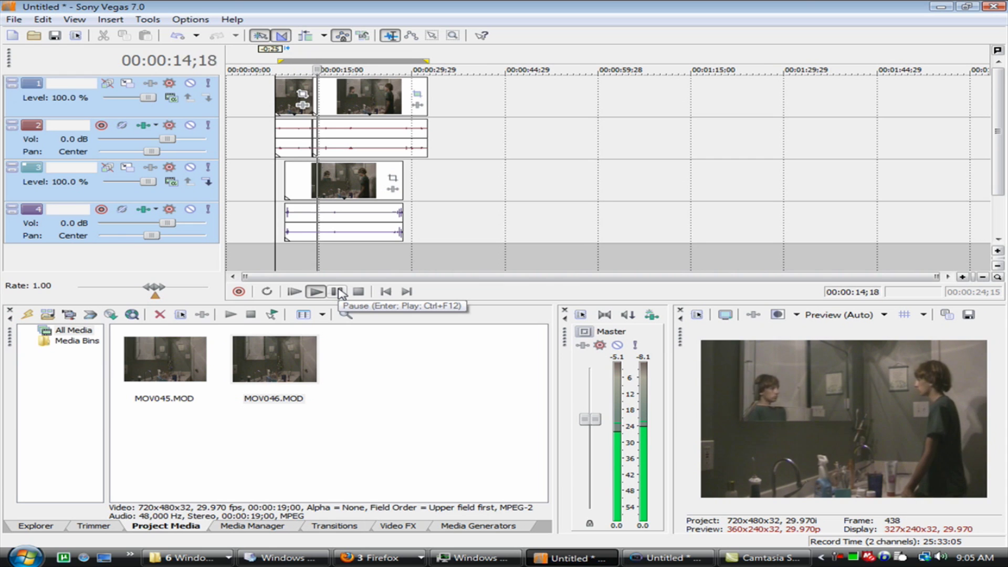
click(339, 291)
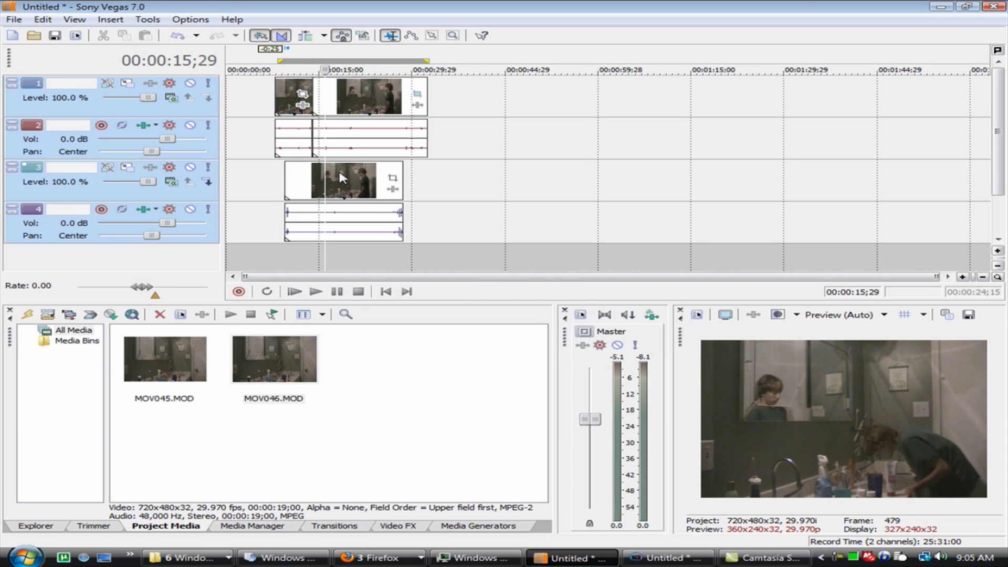
Align the lower clip pair with the playback start line and replay the clone sequence.
drag(339, 168, 347, 170)
click(287, 100)
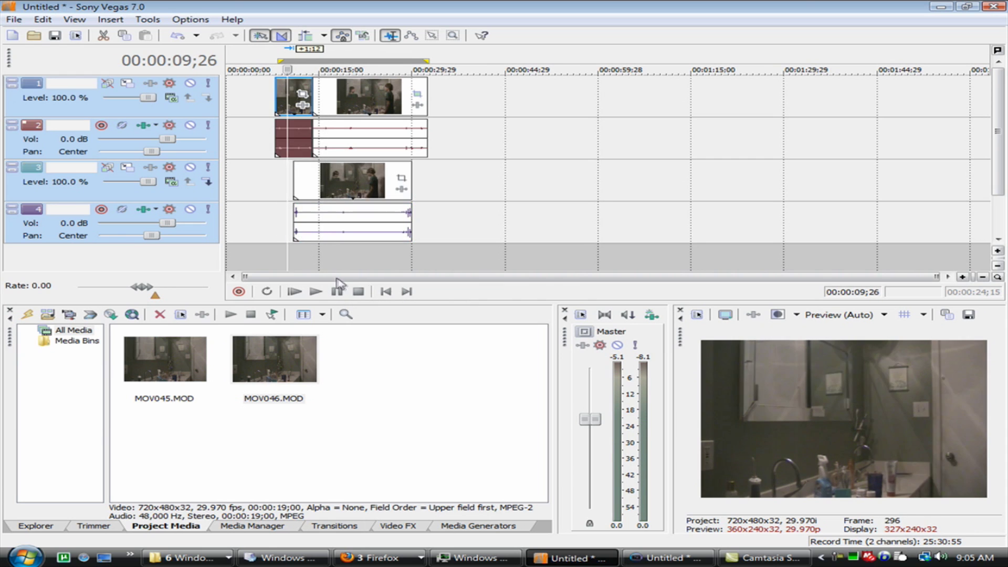
click(324, 292)
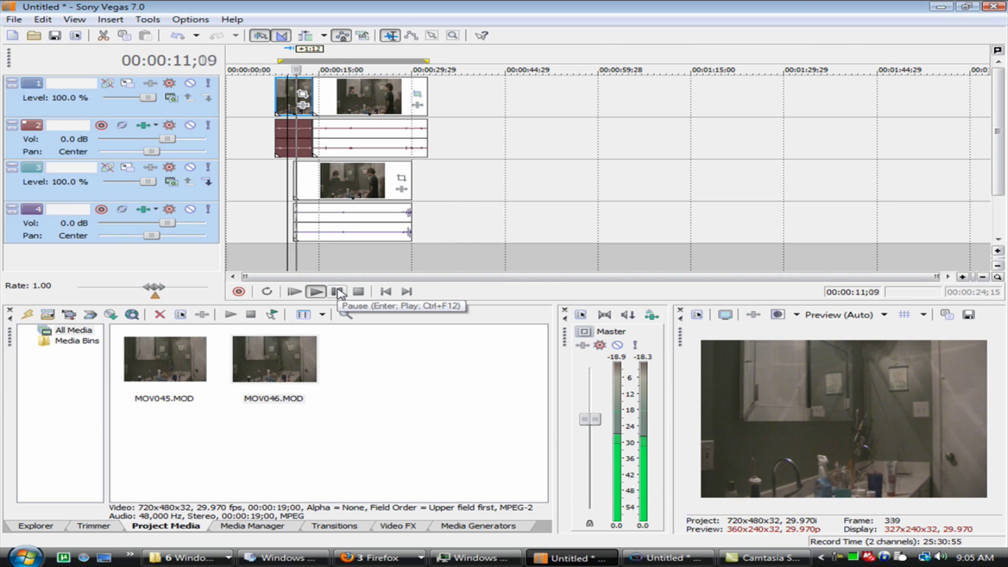
click(347, 195)
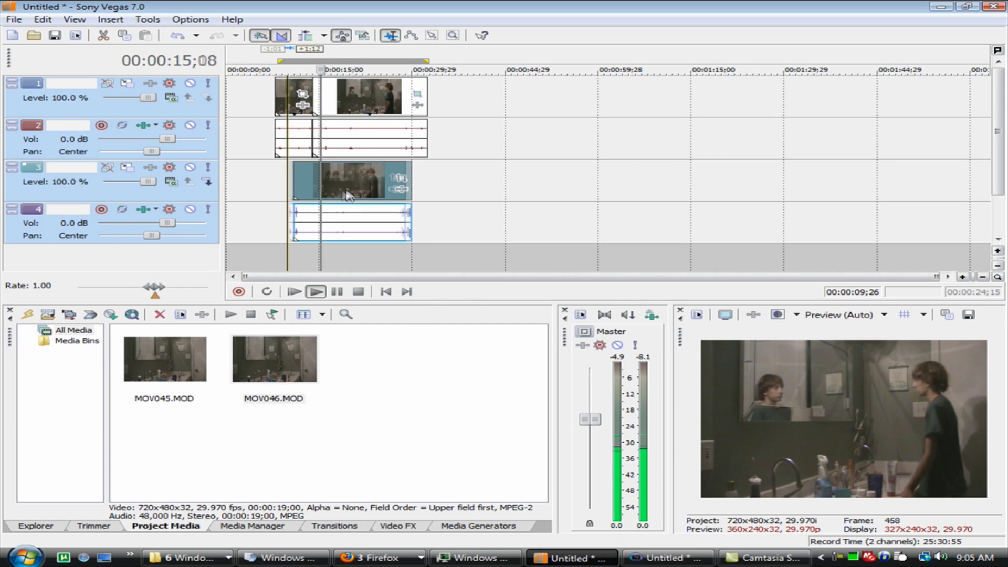
drag(347, 195, 342, 195)
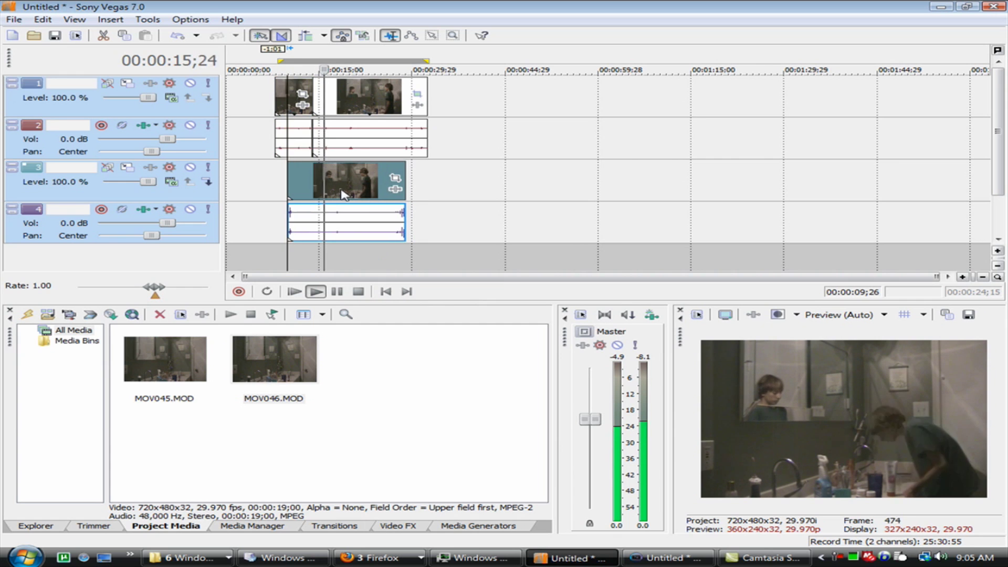
click(338, 292)
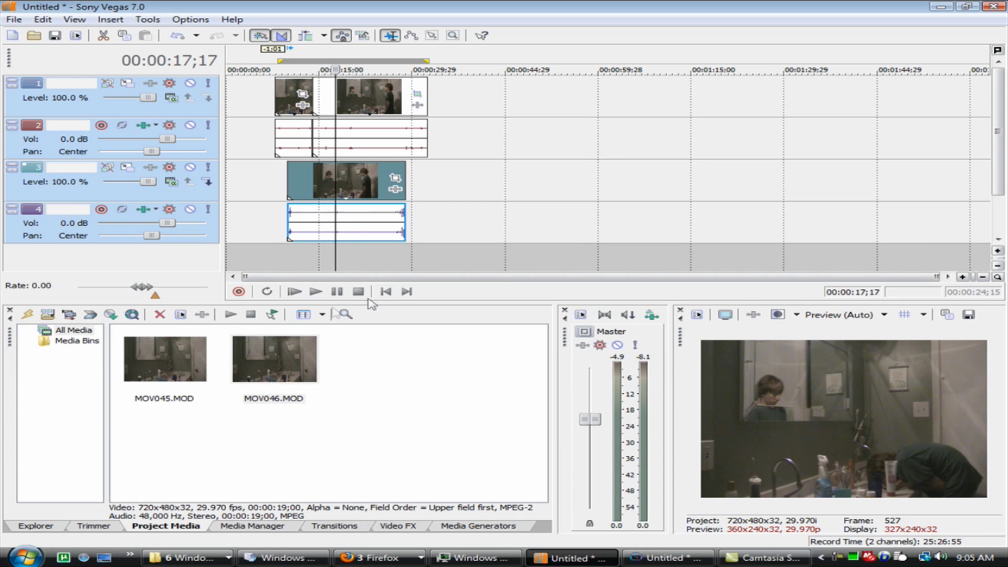
click(315, 292)
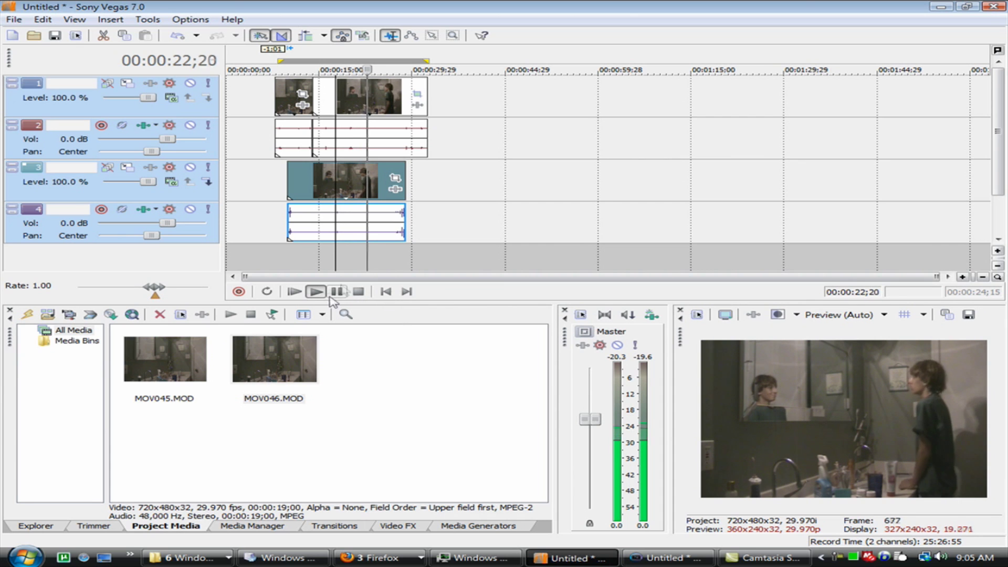
click(290, 181)
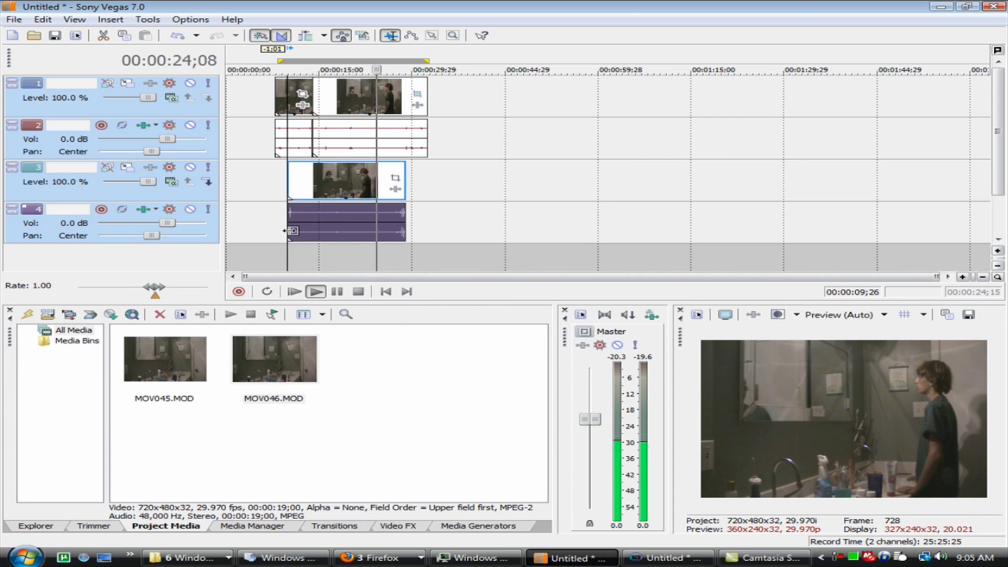
click(318, 292)
click(336, 292)
click(293, 223)
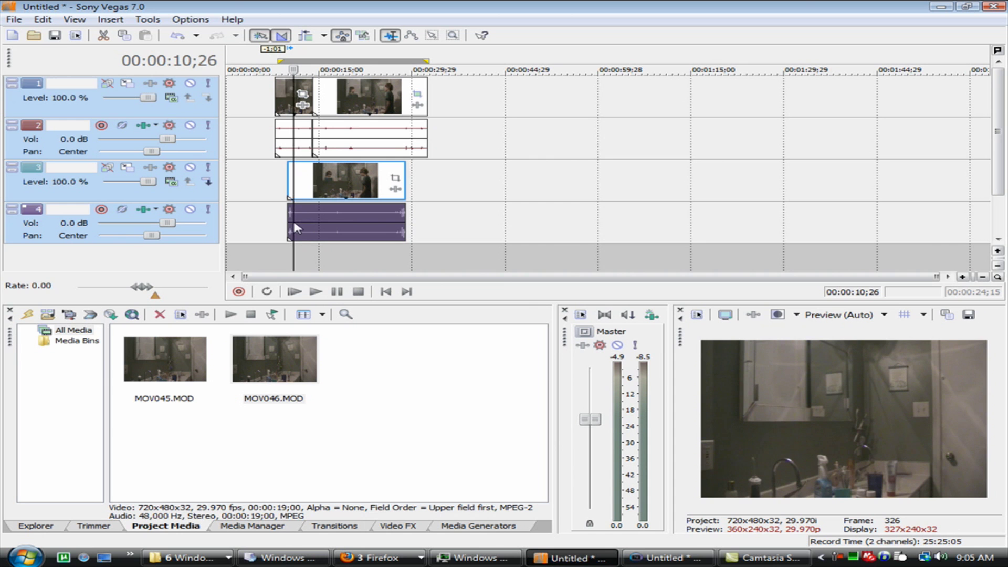
click(288, 222)
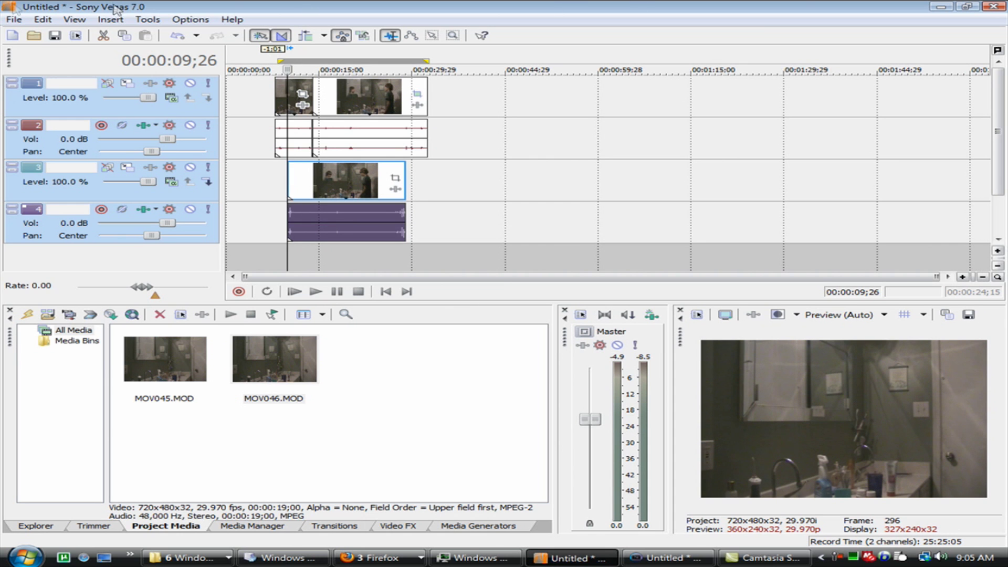
click(148, 20)
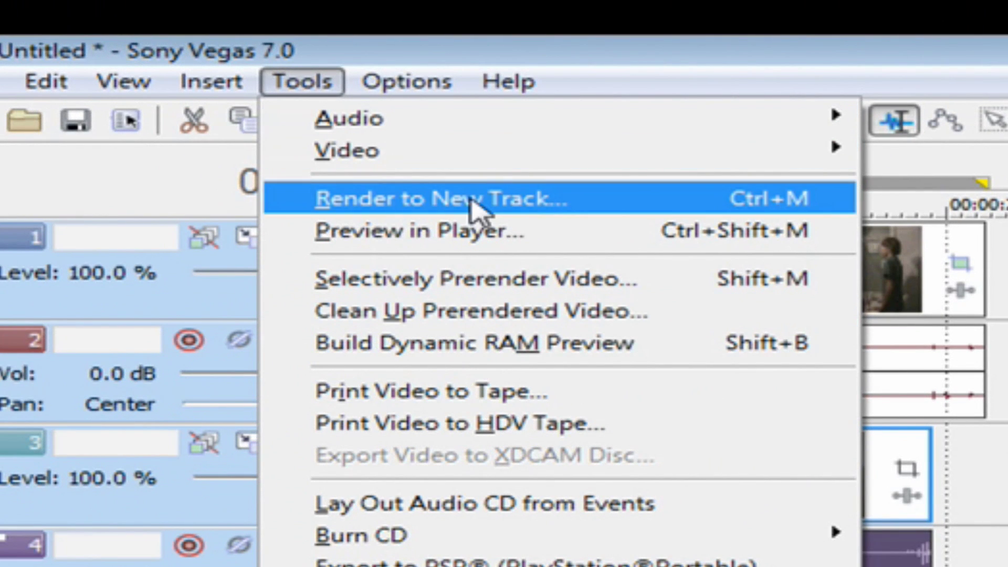
click(814, 45)
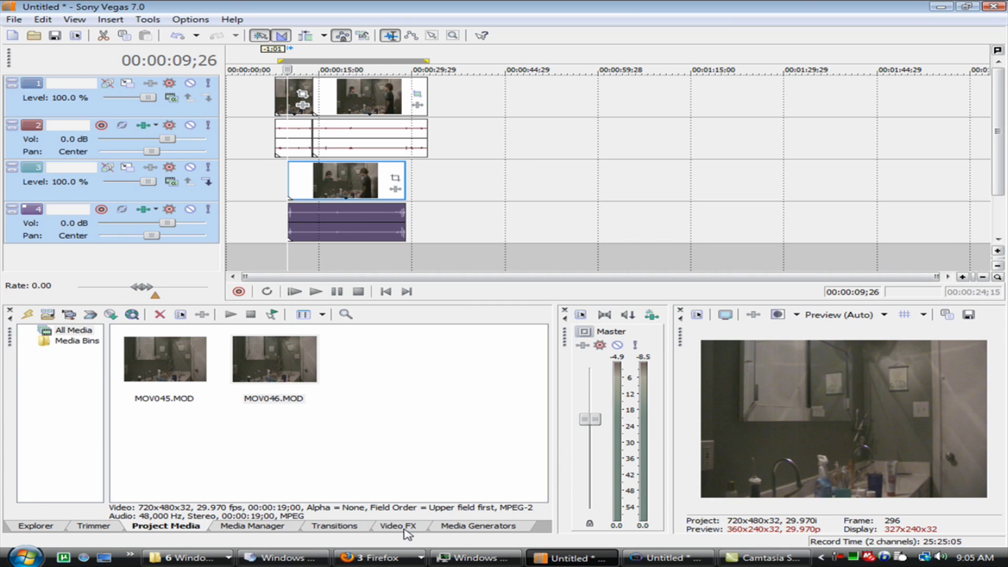
click(399, 526)
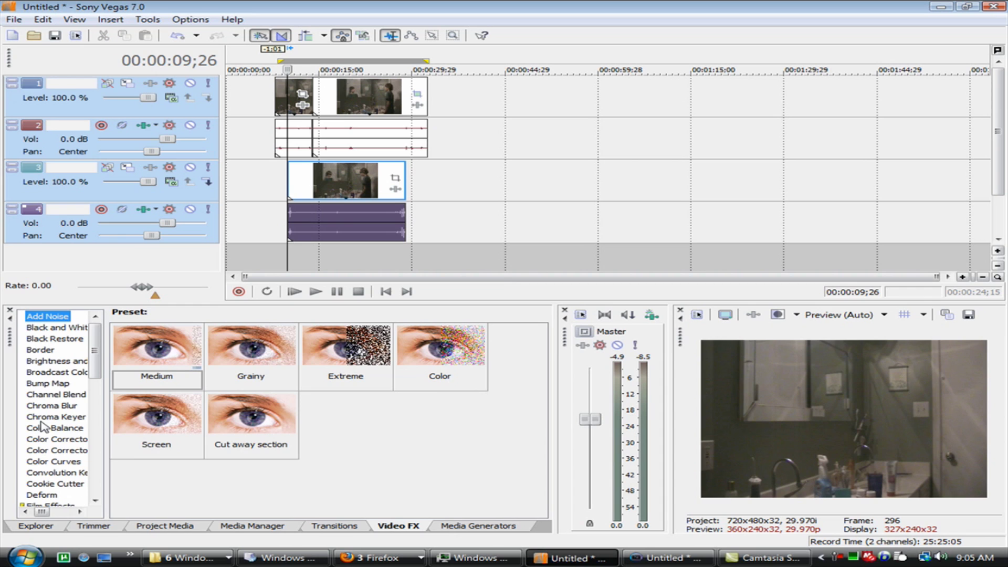
click(45, 440)
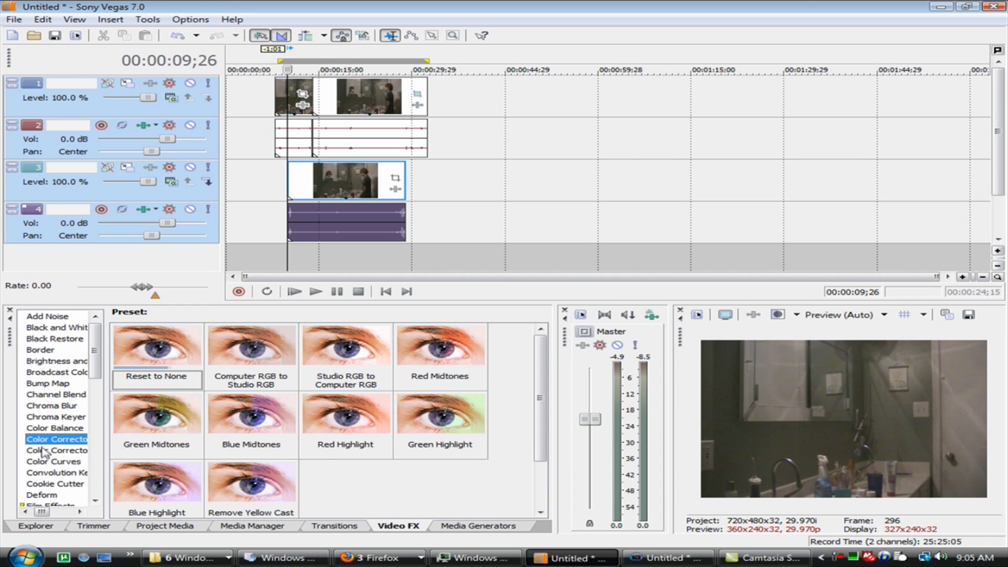
click(46, 450)
click(45, 440)
click(46, 450)
click(45, 443)
click(271, 79)
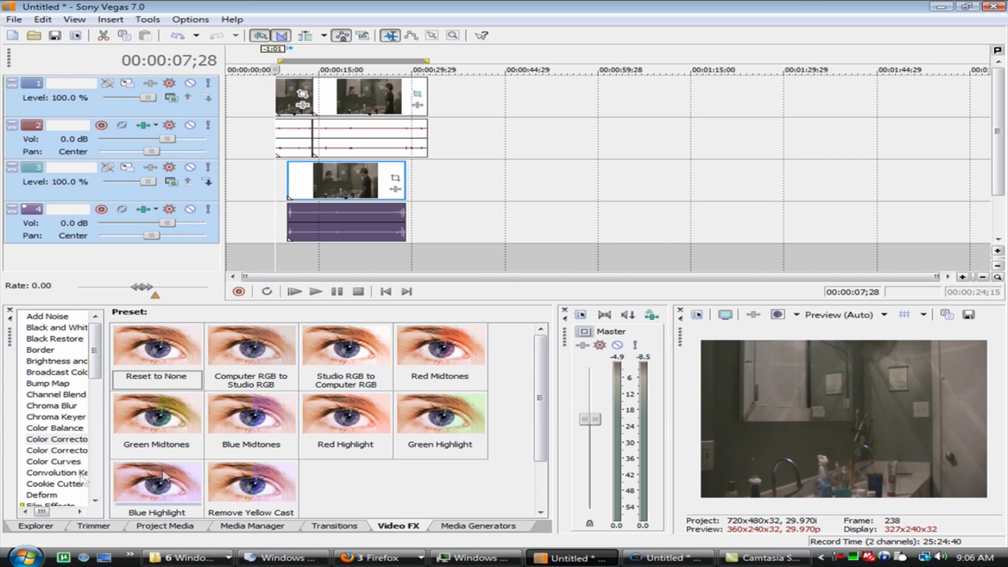
click(92, 526)
click(147, 526)
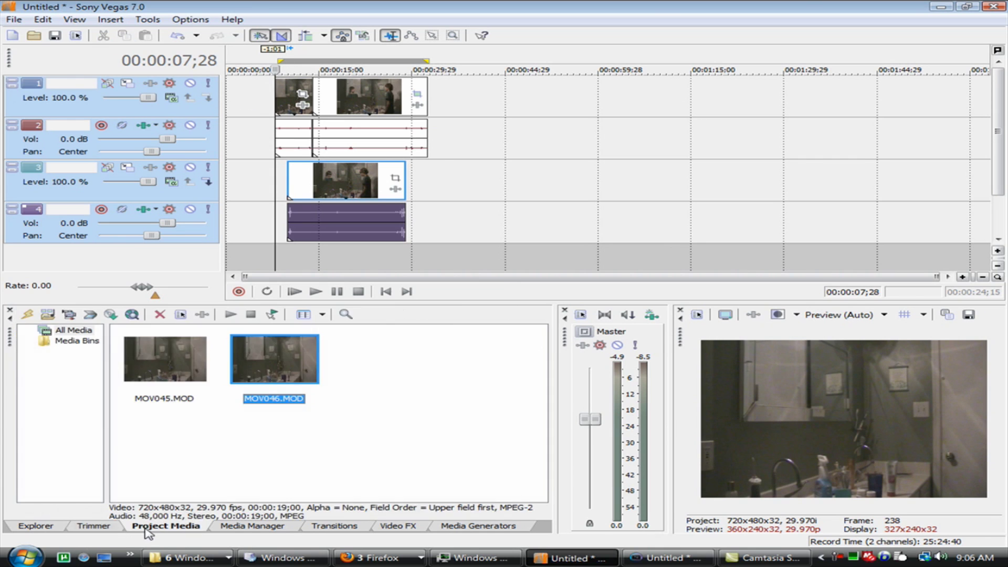
Cycle through Explorer and Video FX to the Media Generators Text presets, then stop recording.
click(36, 526)
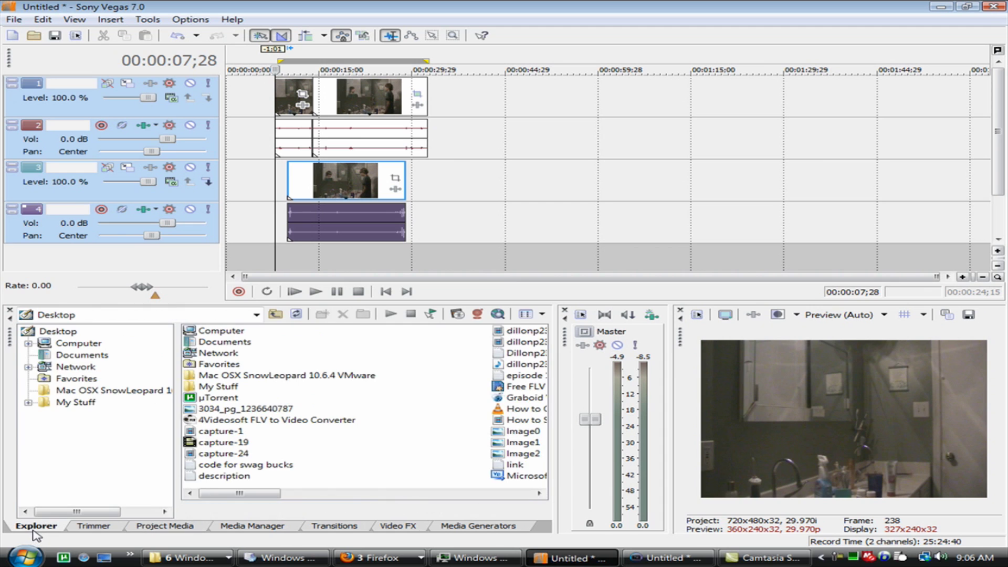
click(398, 526)
click(445, 527)
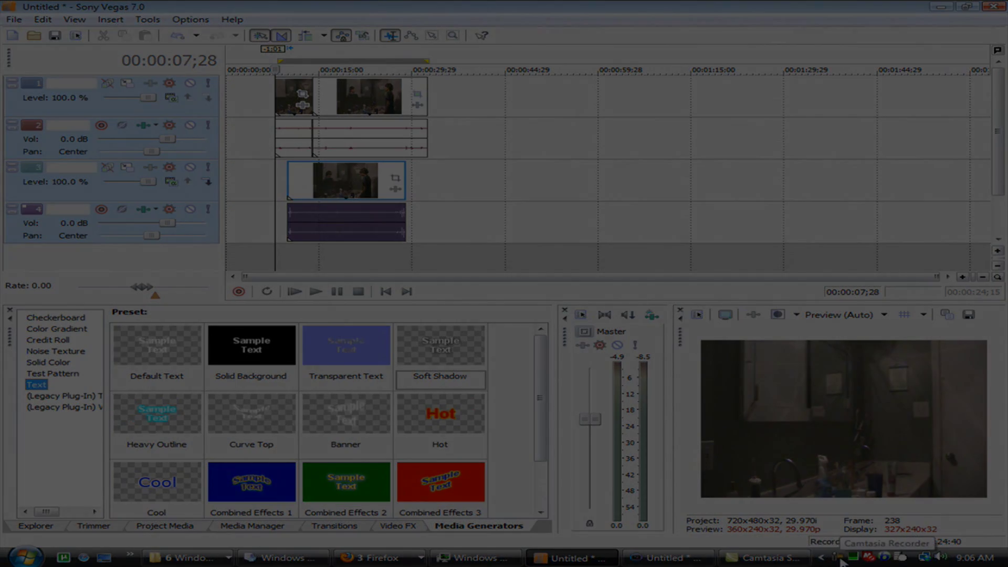
click(839, 562)
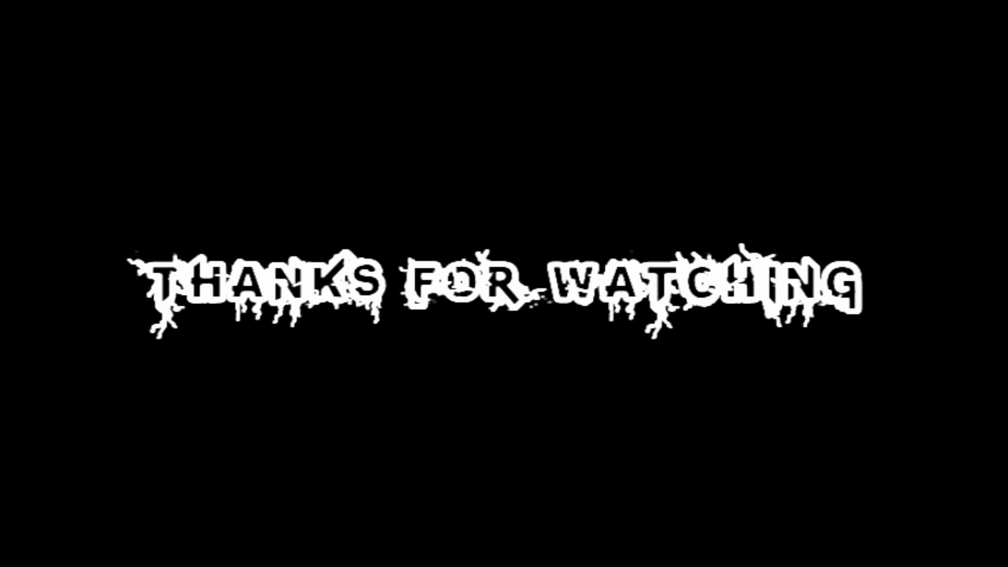